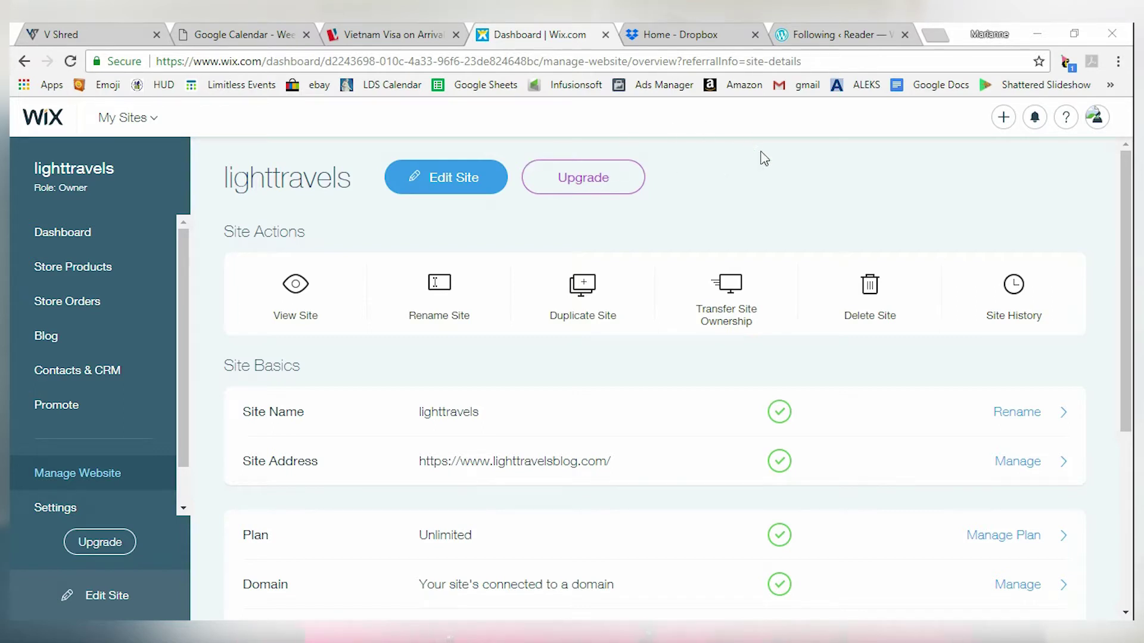
Open the lighttravels site from My Sites in the Wix Editor
{"action": "left_click", "coordinate": [127, 121]}
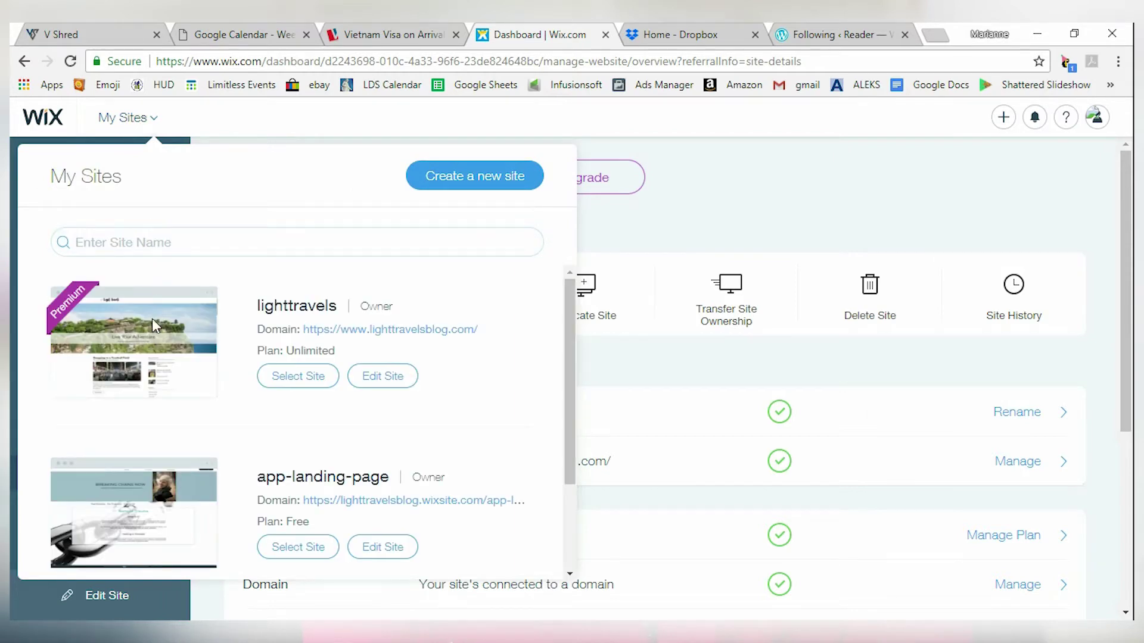
{"action": "left_click", "coordinate": [205, 325]}
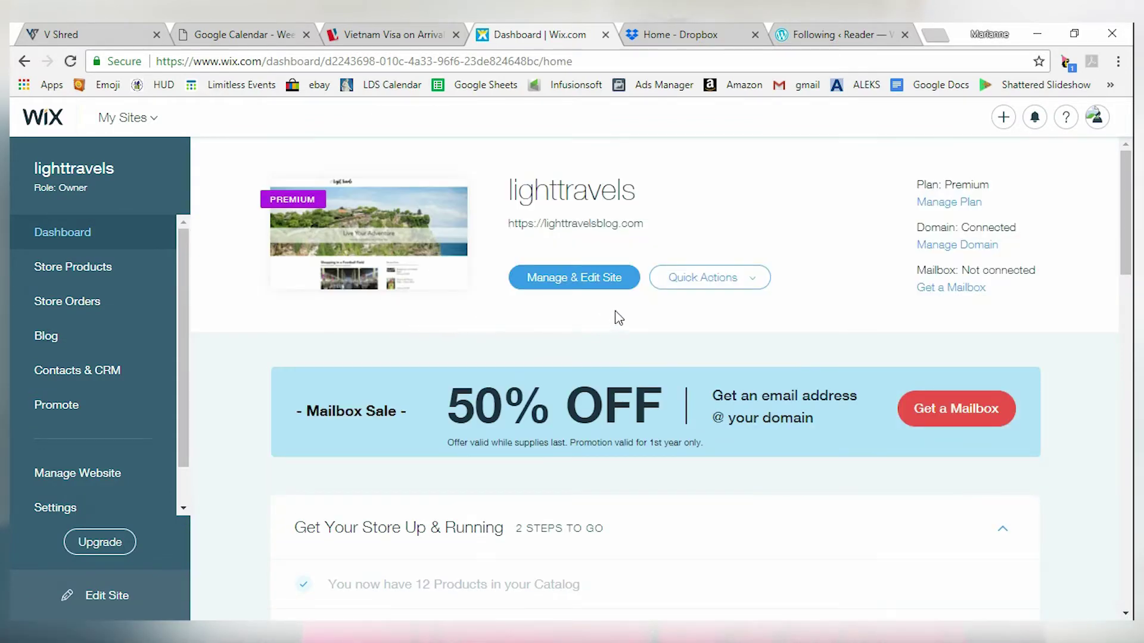
{"action": "left_click", "coordinate": [600, 280]}
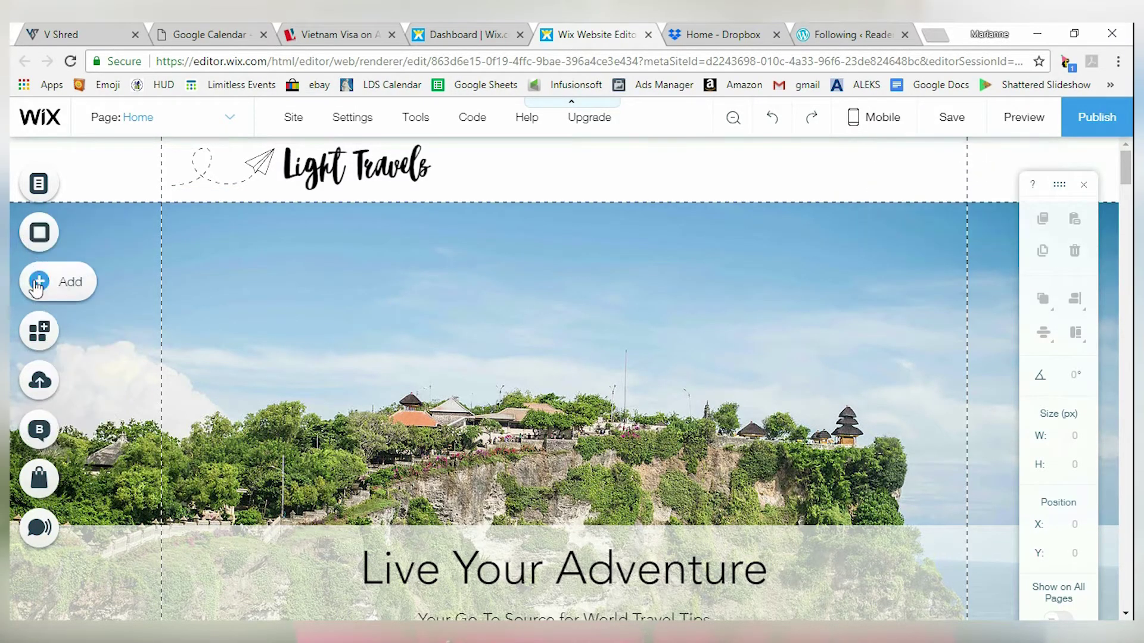
Start a new blank blog post from the blog options in the left toolbar
{"action": "left_click", "coordinate": [39, 431]}
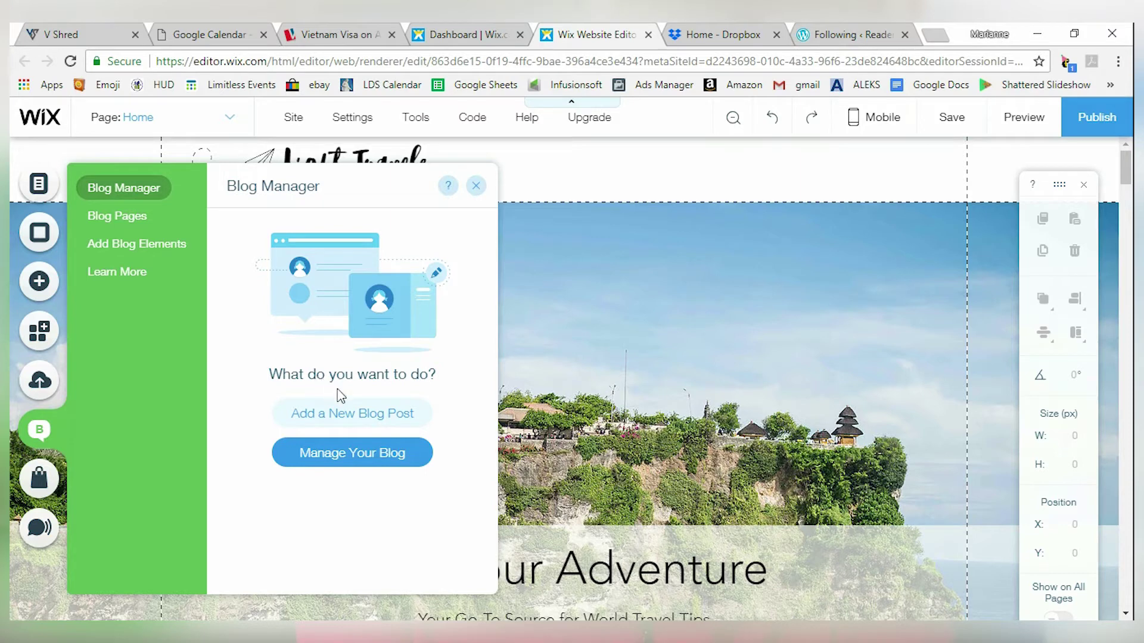
{"action": "left_click", "coordinate": [360, 416]}
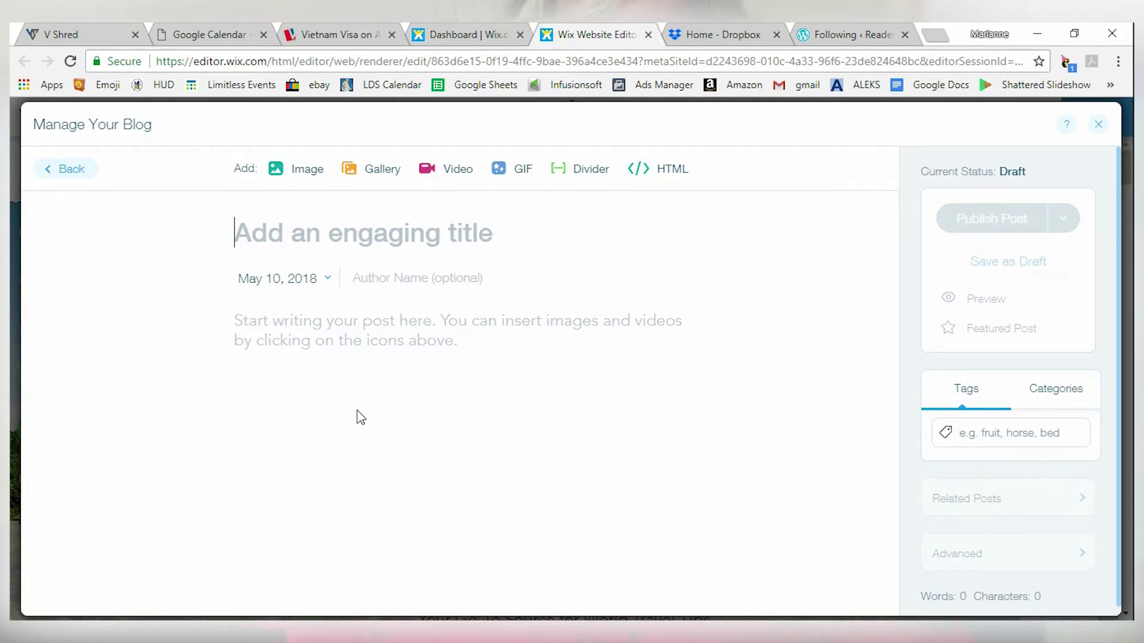
Title the post 'Top ten things you need to know when traveling internationally.' and pick the suggested author
{"action": "type", "text": "Top ten things you need to know"}
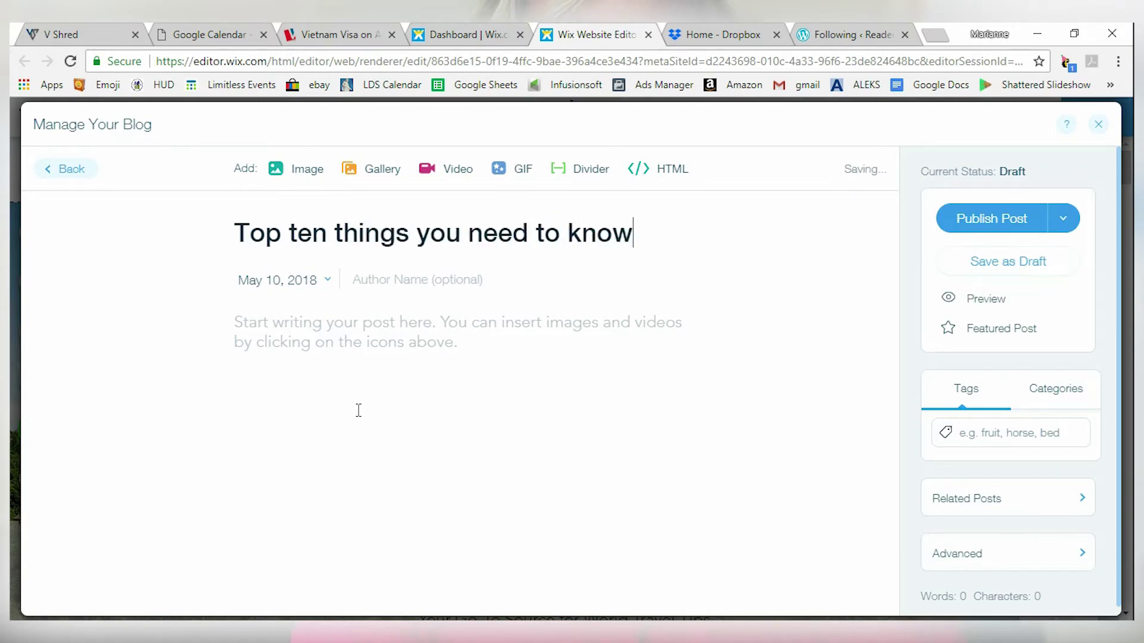
{"action": "type", "text": "hen traveling internationally."}
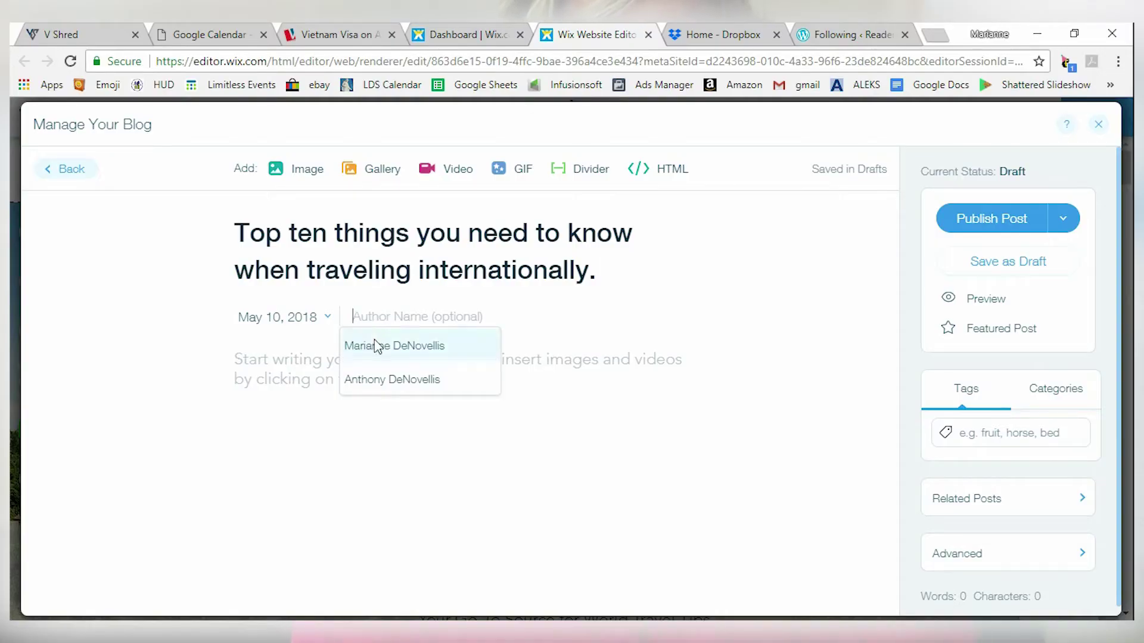
{"action": "left_click", "coordinate": [378, 346]}
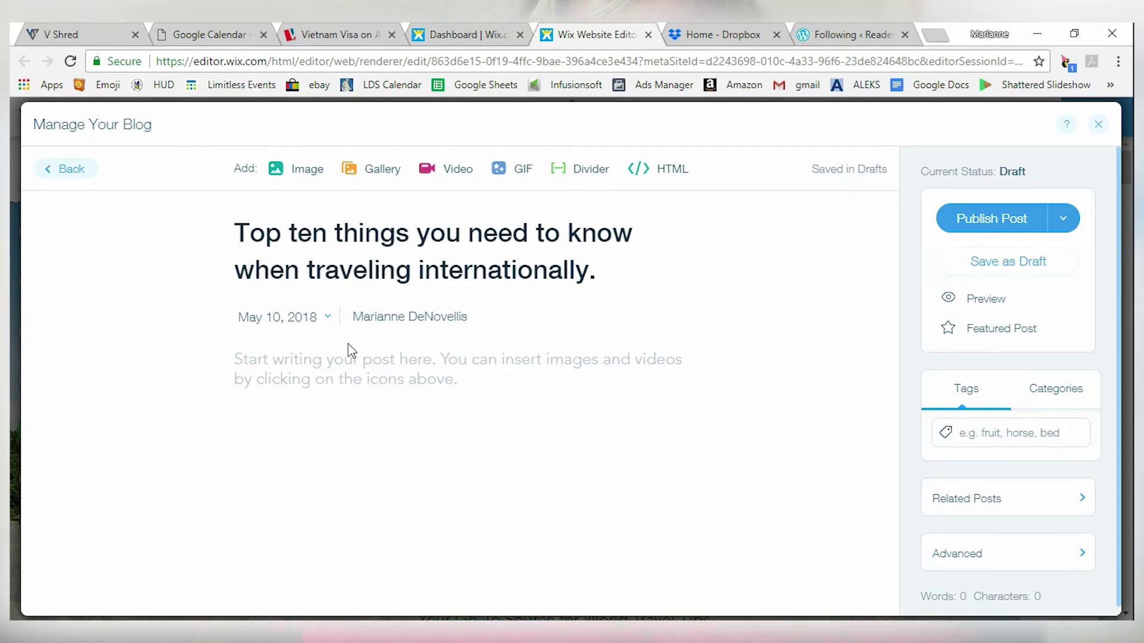
{"action": "left_click", "coordinate": [352, 361]}
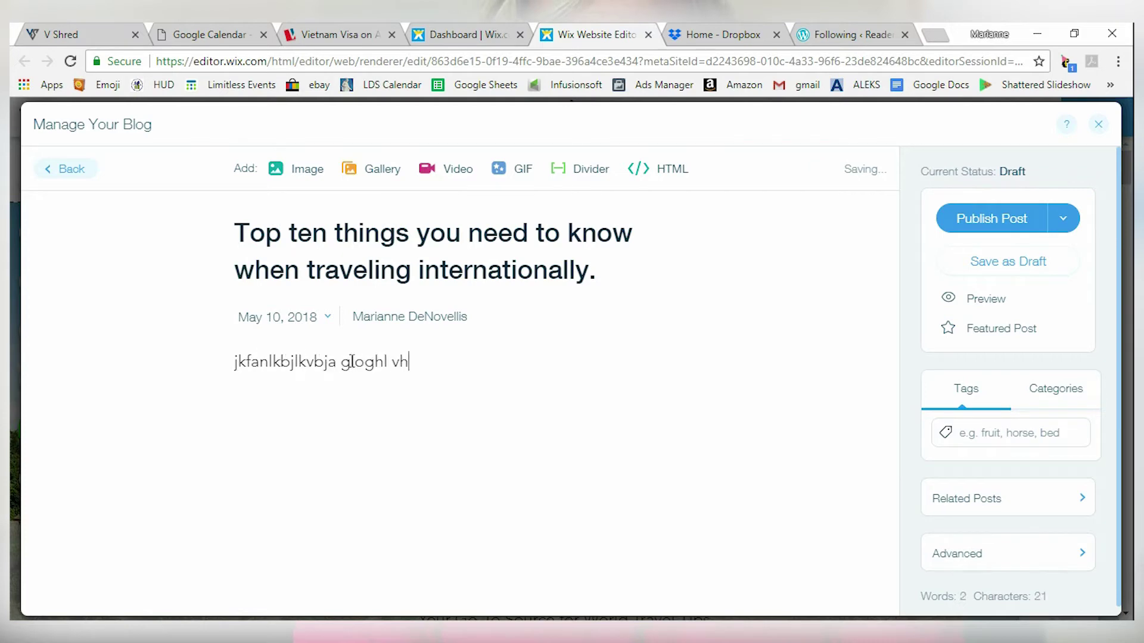
Type a placeholder body paragraph, insert a divider, and add a line of text below it
{"action": "type", "text": "jkfanlkbjlkvbja gloghl vhalisufehealsfh liufehaliuf gliusfgli fugailu fgaliu"}
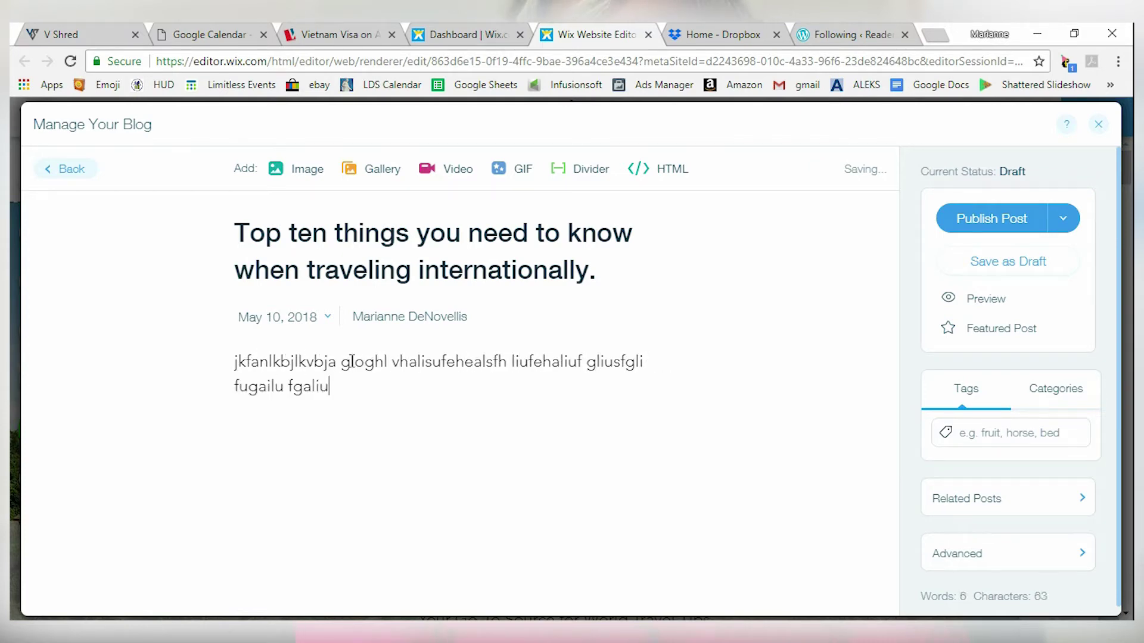
{"action": "type", "text": "f g;aiSUFG aliuefga ;fihv a;ohfia luifgahl ifguealiuf galisudfga liufdg aLIEKUfbg alekfugLAISUDfaliuf"}
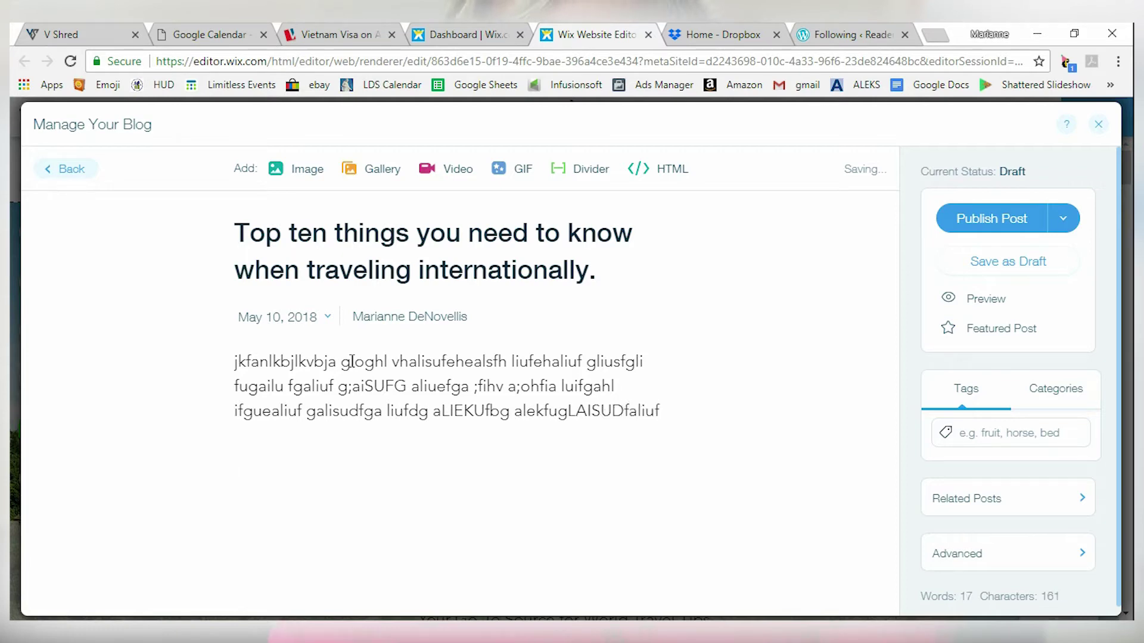
{"action": "left_click", "coordinate": [574, 170]}
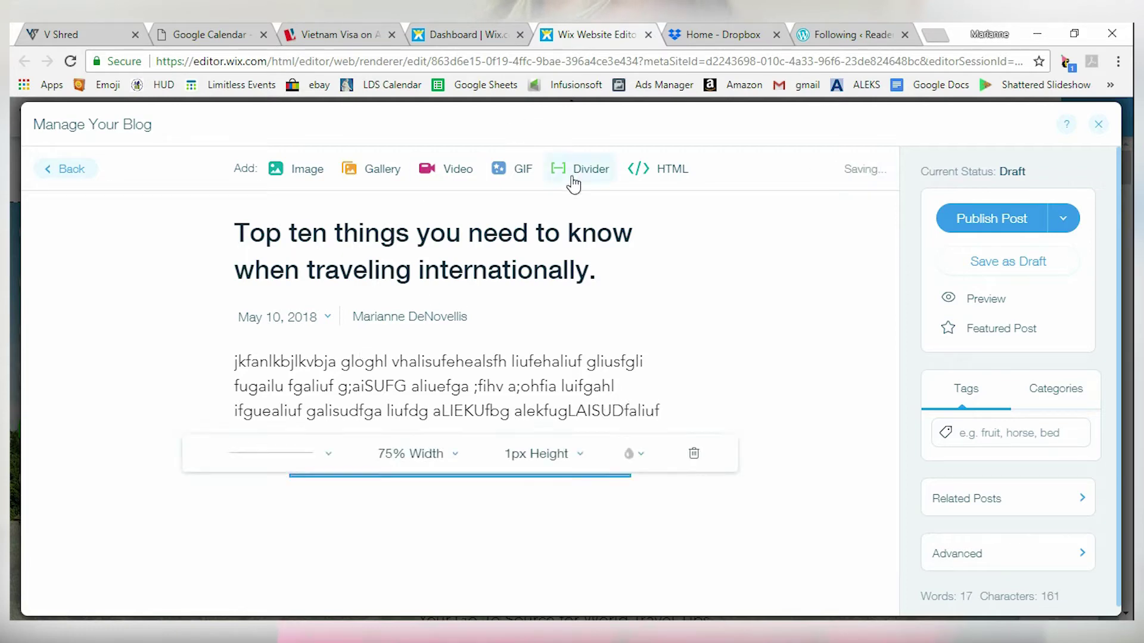
{"action": "left_click", "coordinate": [646, 518]}
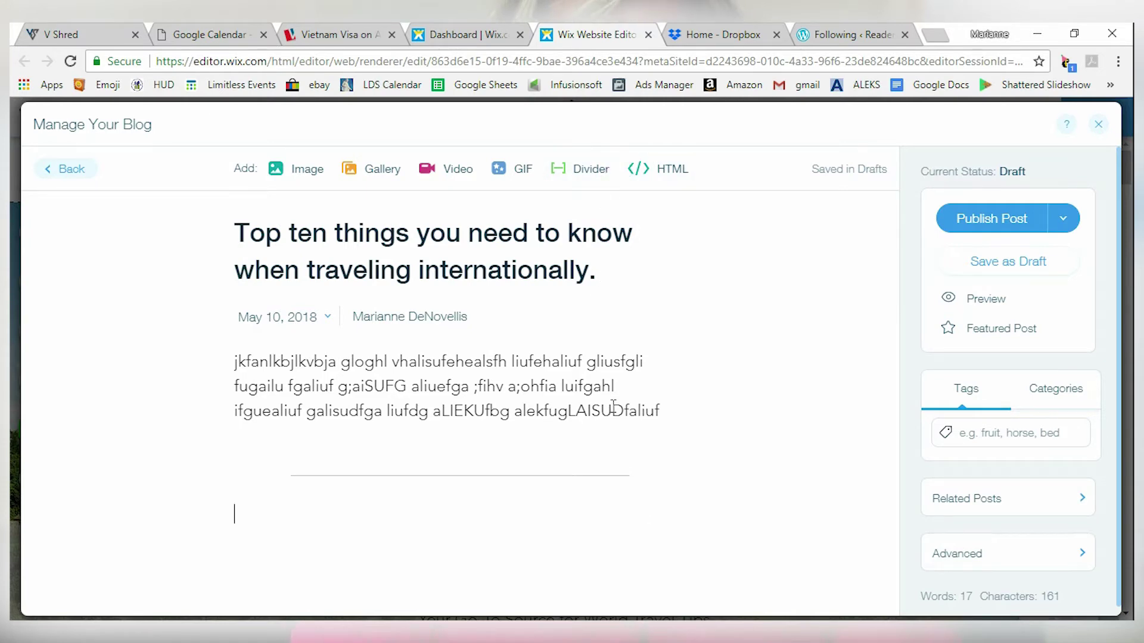
{"action": "type", "text": "Baoslkgjbanlekbgrl"}
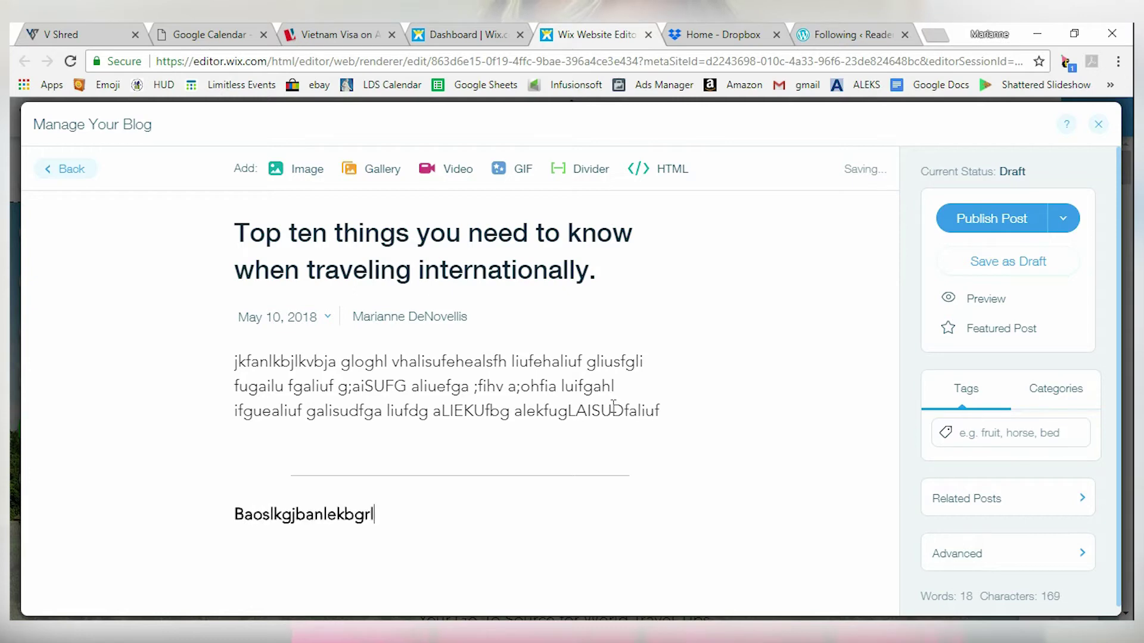
{"action": "type", "text": "kjbao liu gaheu"}
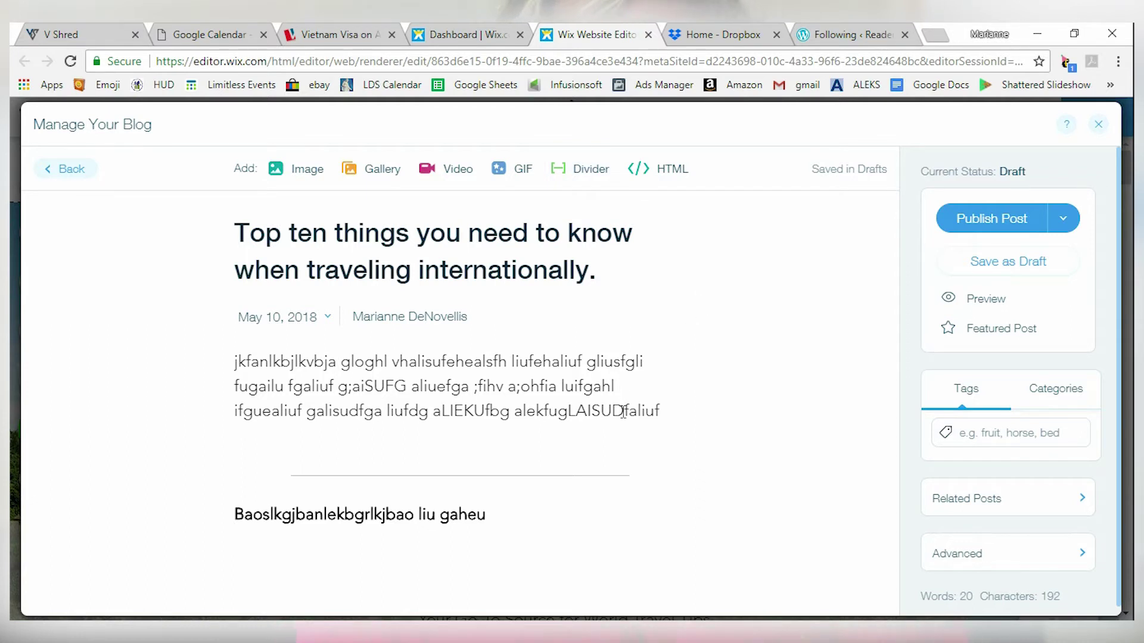
Add a three-item numbered list of placeholder text and select the first item
{"action": "key", "text": "Return"}
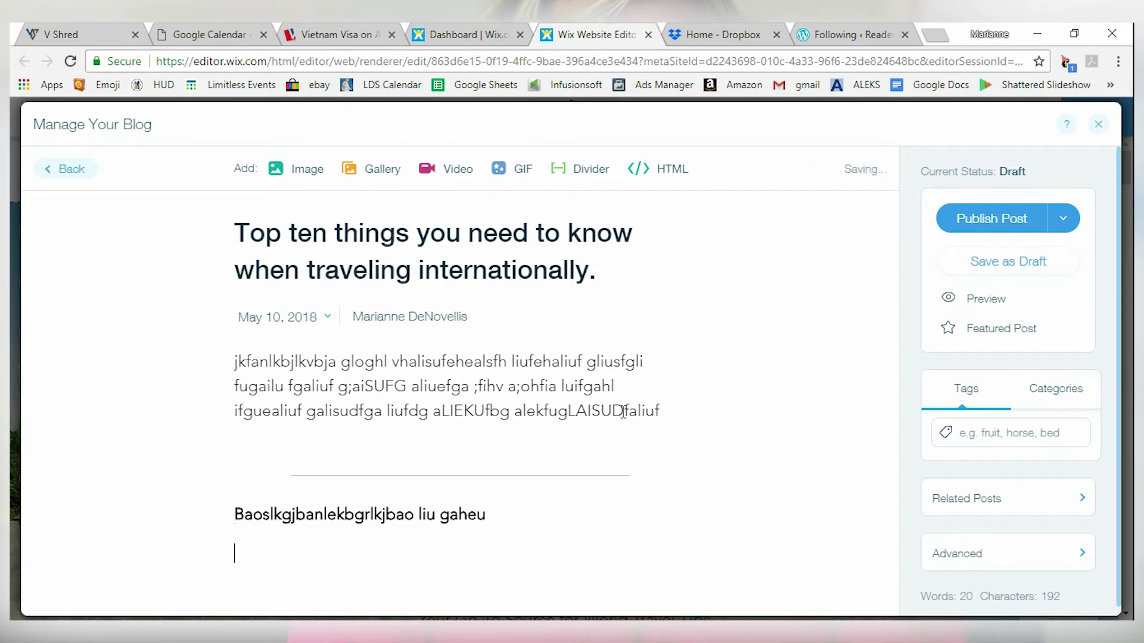
{"action": "type", "text": "q."}
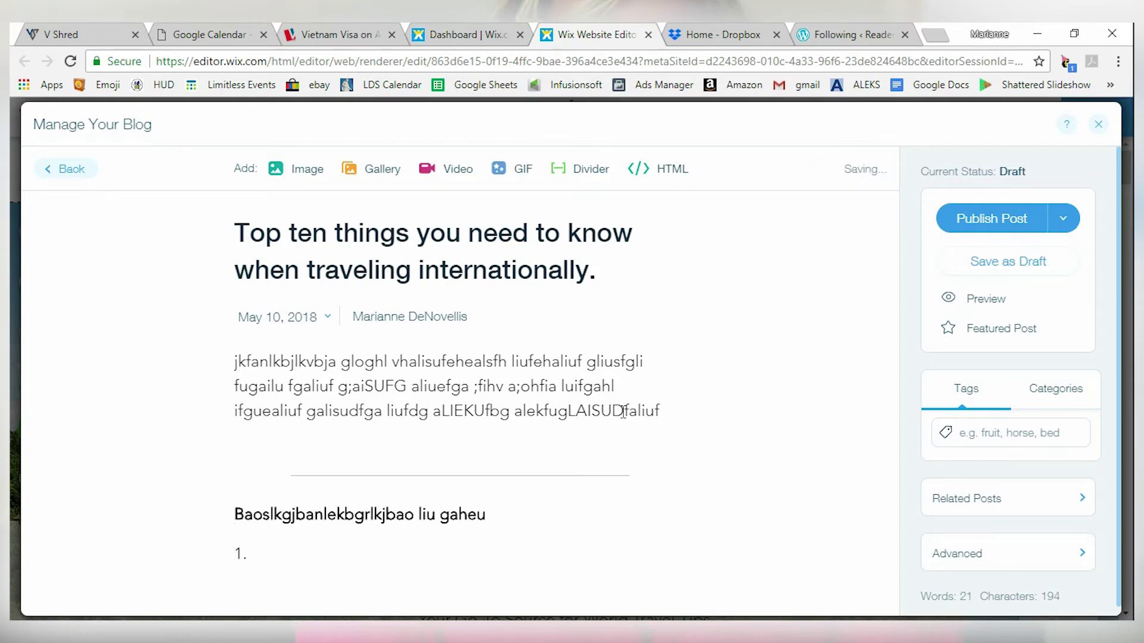
{"action": "type", "text": "s;jlkfdgkjsldhj"}
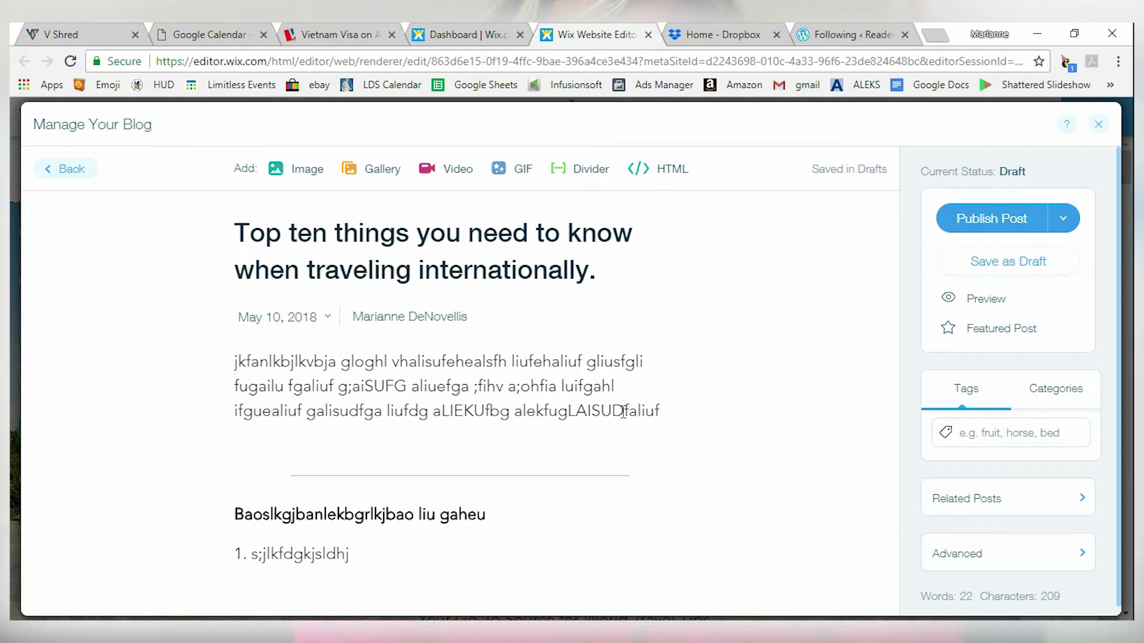
{"action": "key", "text": "Return"}
{"action": "type", "text": "lkdfjskjhfdkj"}
{"action": "key", "text": "Return"}
{"action": "key", "text": "Return"}
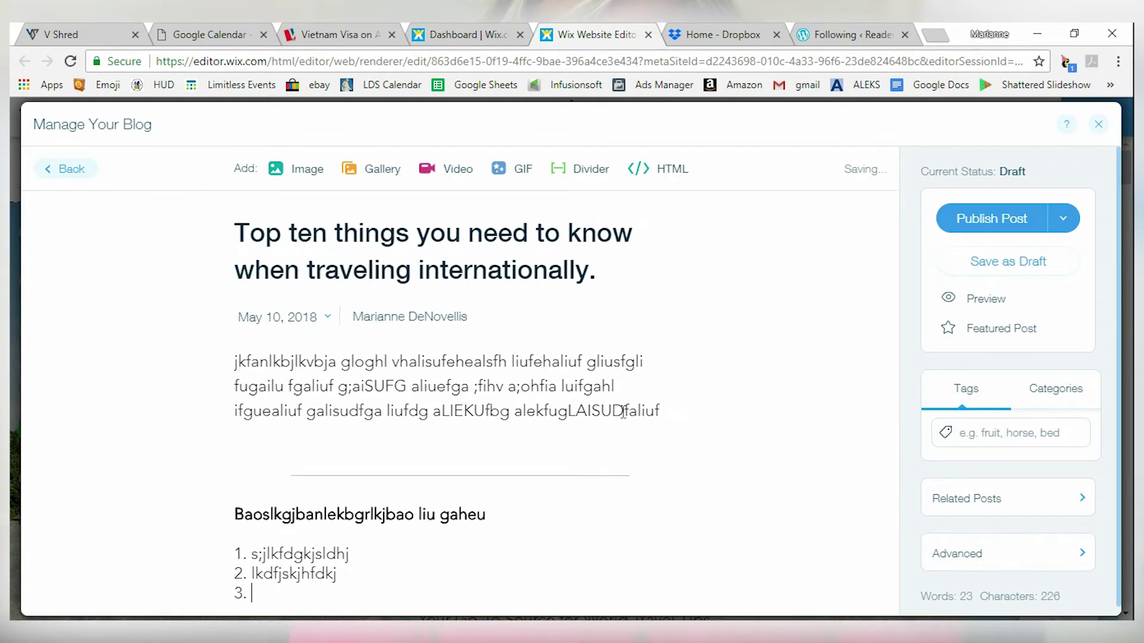
{"action": "type", "text": "kdfjshlkhj"}
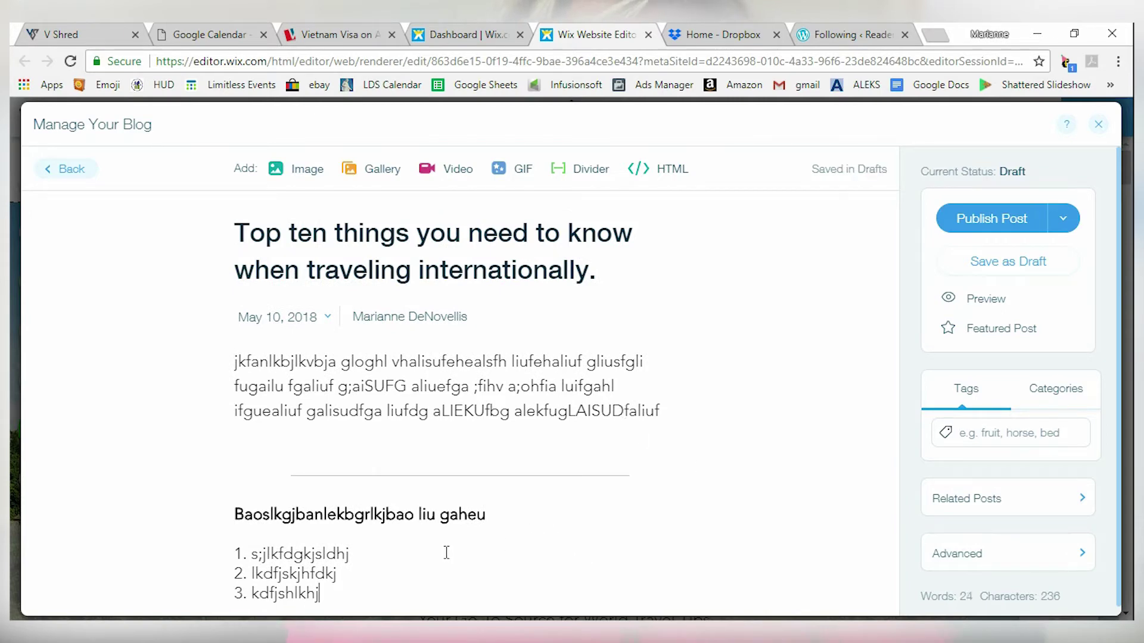
{"action": "key", "text": "Return"}
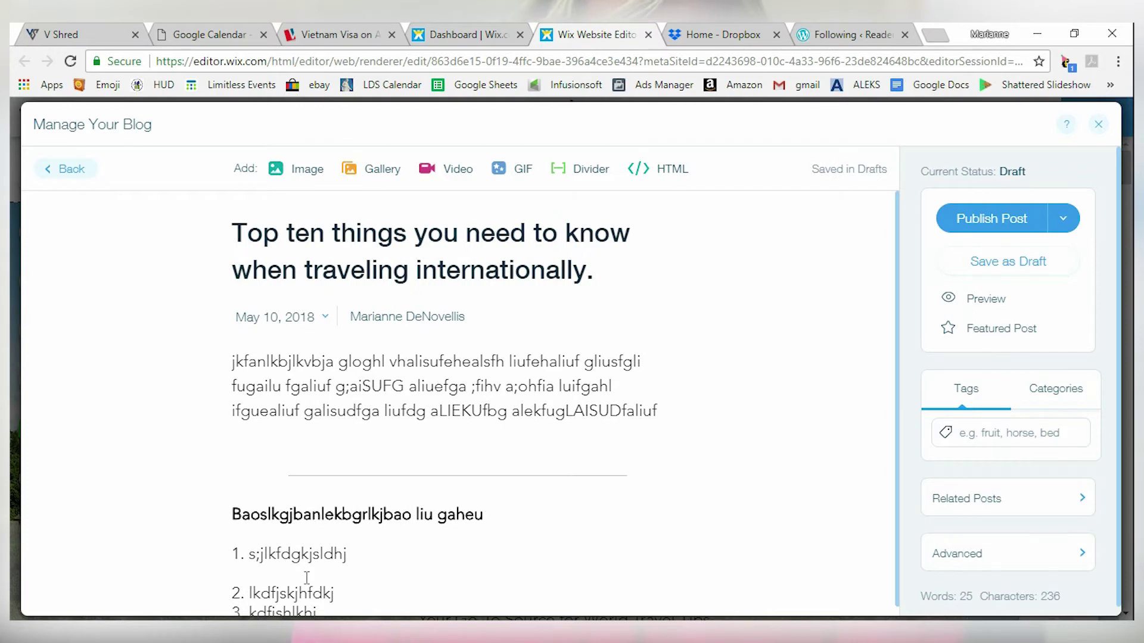
{"action": "left_click_drag", "start_coordinate": [346, 552], "coordinate": [232, 551]}
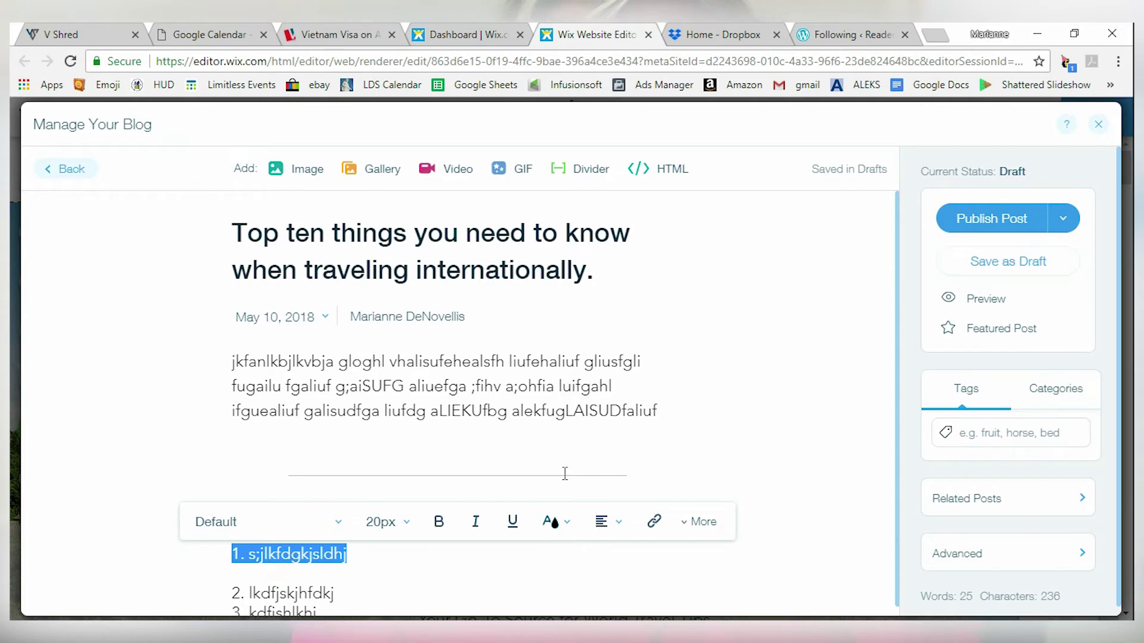
Make the first list item italic and underlined, keeping the default font
{"action": "left_click", "coordinate": [471, 526]}
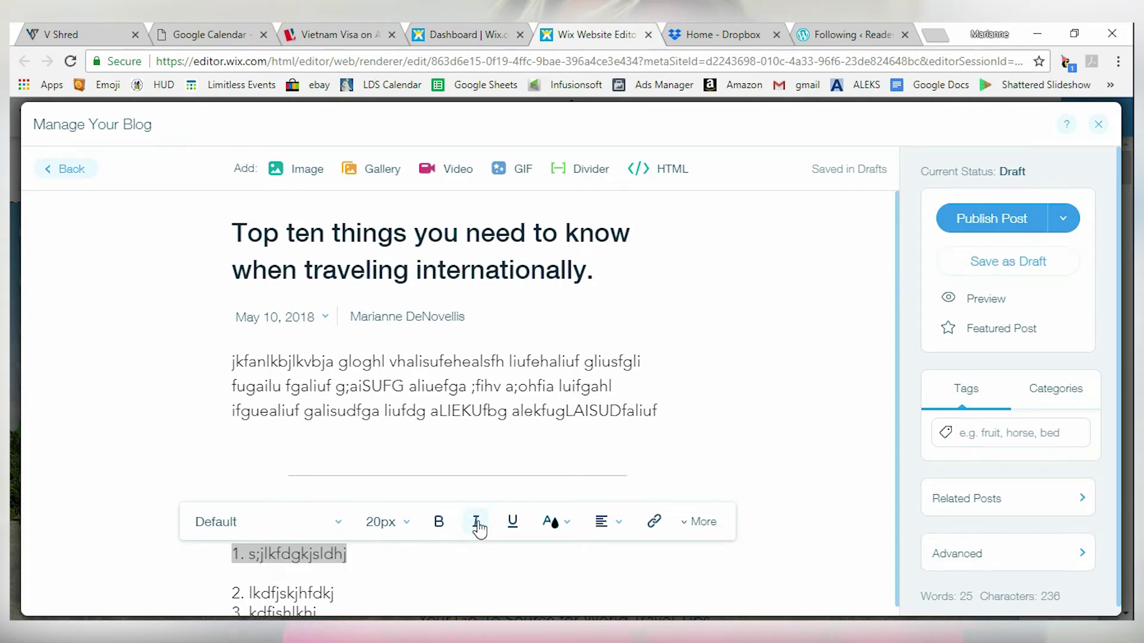
{"action": "left_click", "coordinate": [512, 524]}
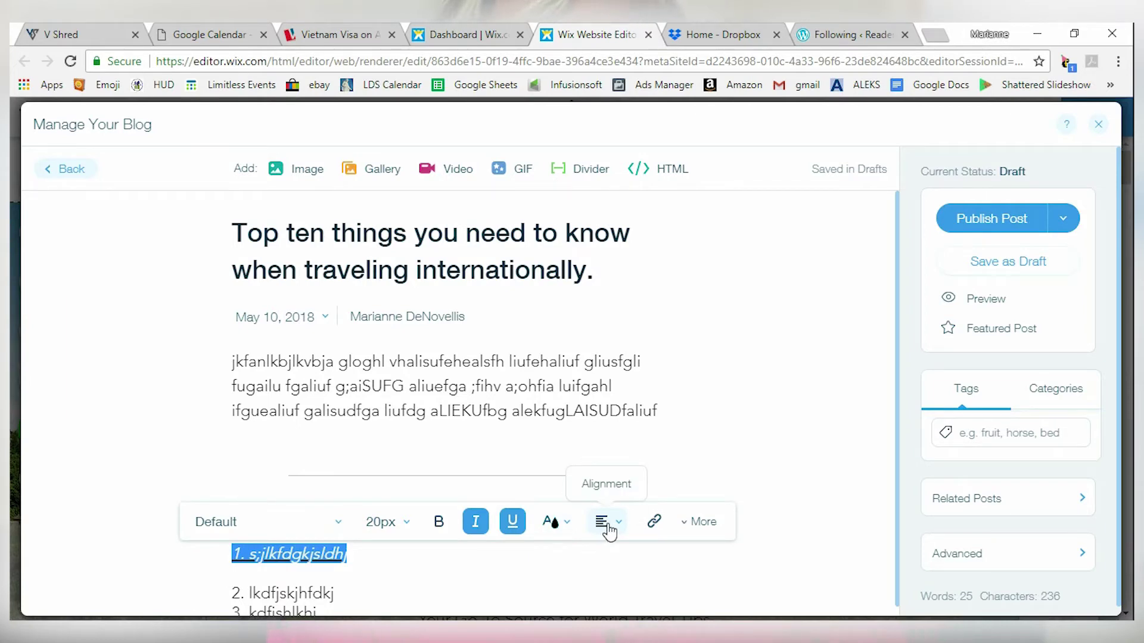
{"action": "left_click", "coordinate": [322, 534]}
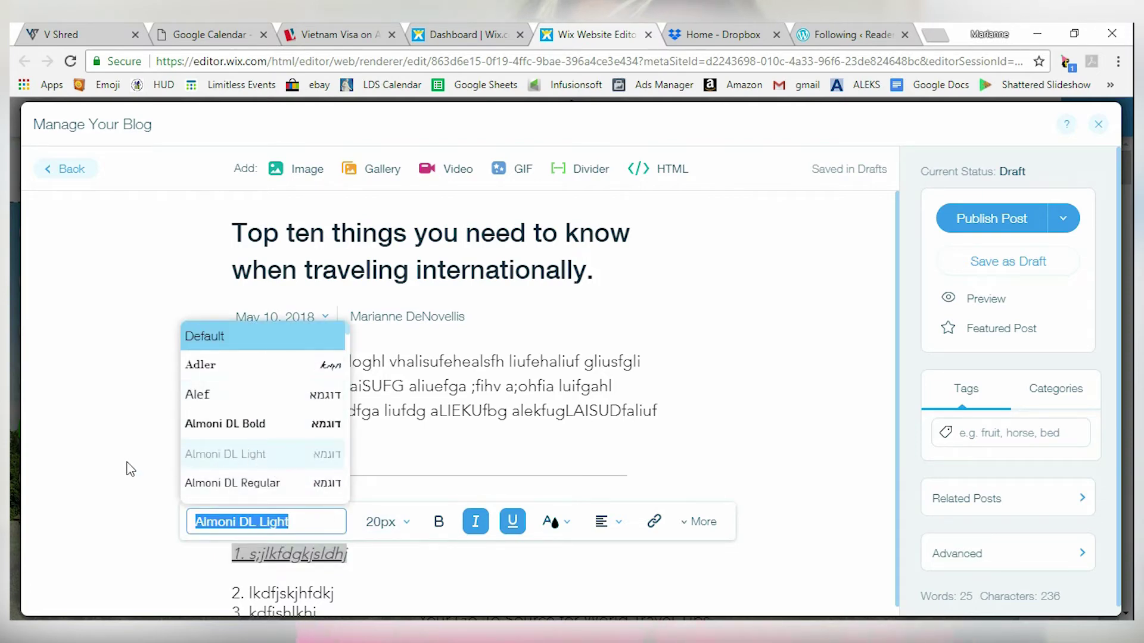
{"action": "left_click", "coordinate": [414, 556]}
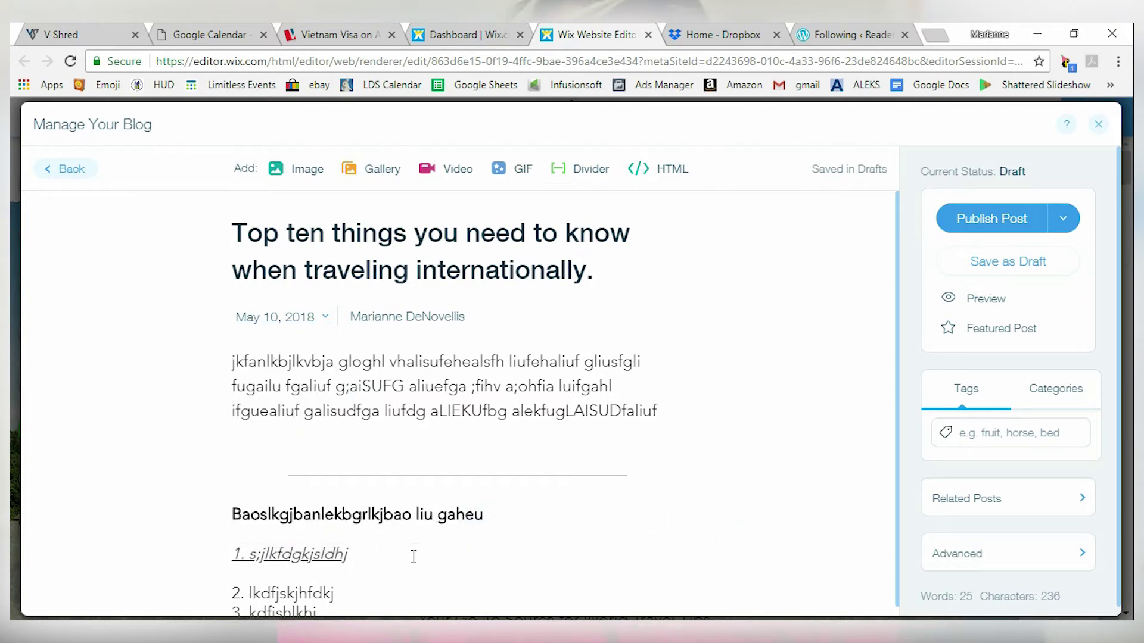
Strip italic and underline so the first list item is plain, then insert a video
{"action": "left_click_drag", "start_coordinate": [347, 553], "coordinate": [234, 564]}
{"action": "key", "text": "ctrl+i"}
{"action": "key", "text": "ctrl+u"}
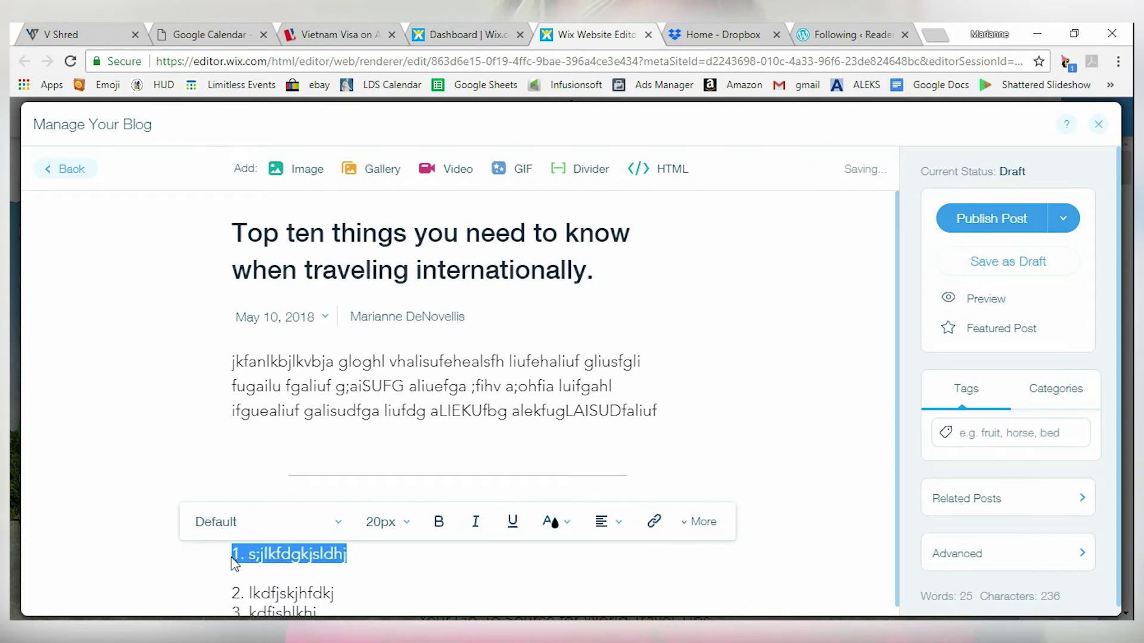
{"action": "left_click", "coordinate": [397, 583]}
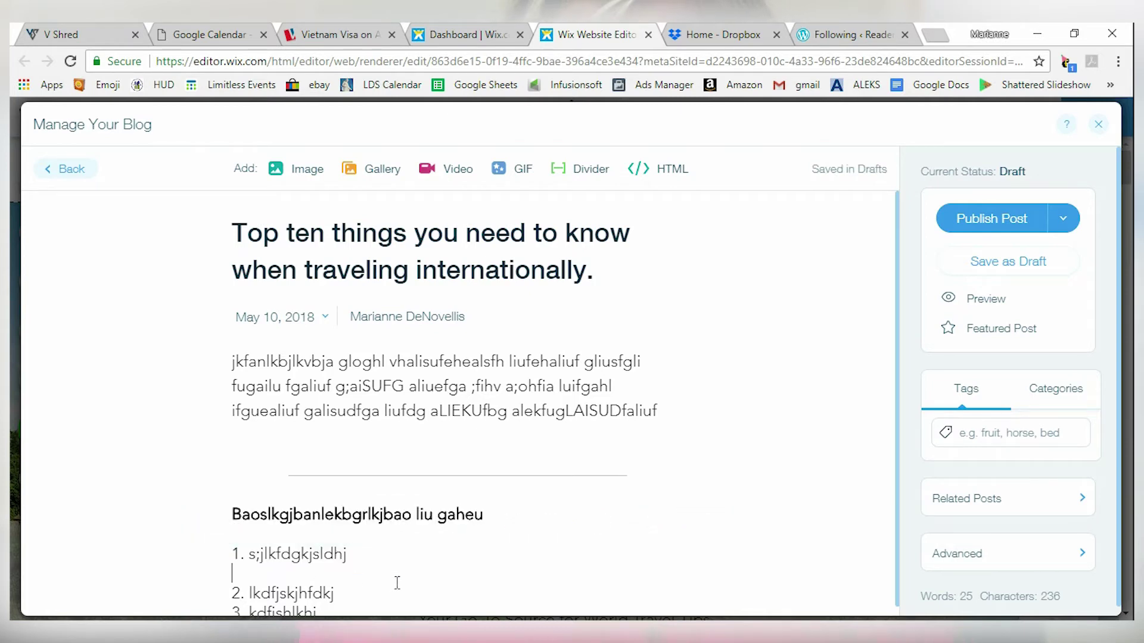
{"action": "scroll", "coordinate": [576, 340], "scroll_direction": "down", "scroll_amount": 1}
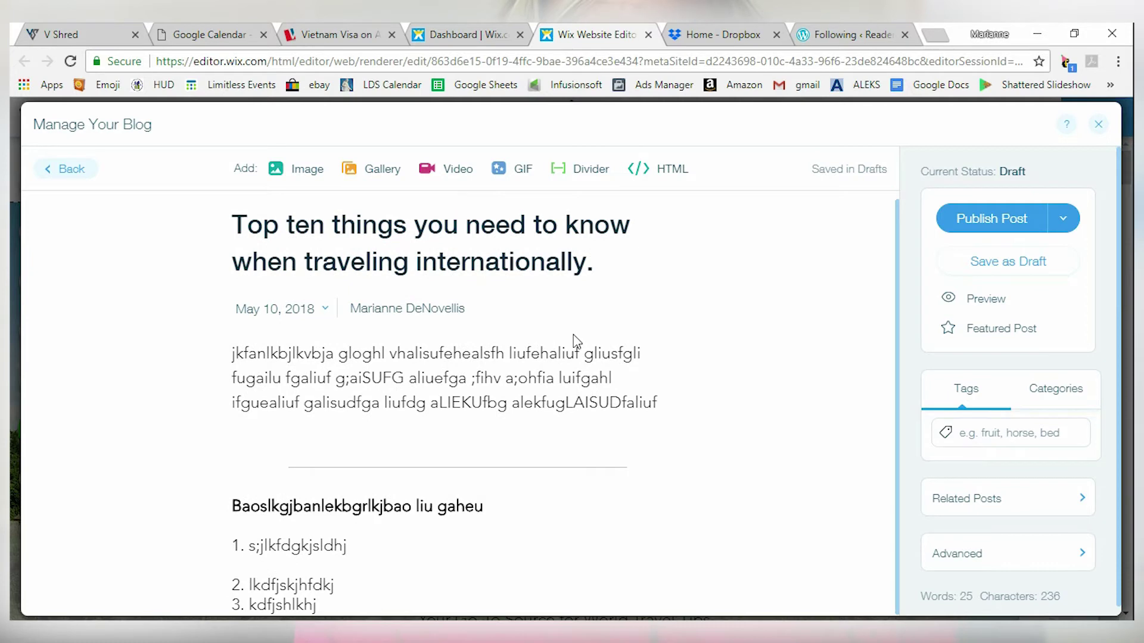
{"action": "scroll", "coordinate": [576, 341], "scroll_direction": "up", "scroll_amount": 1}
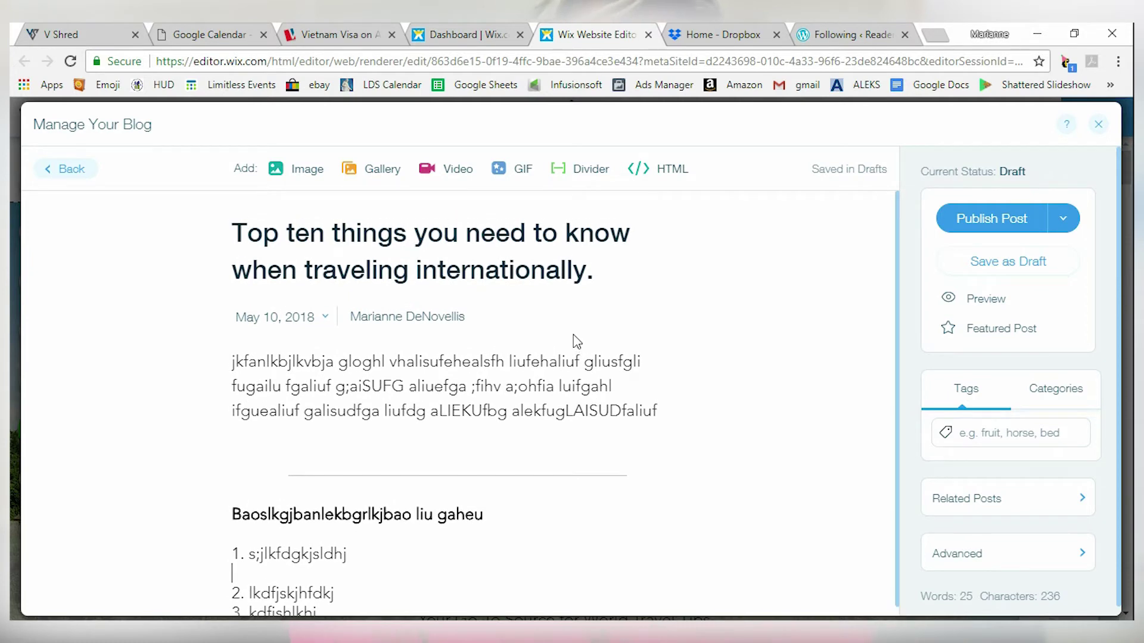
{"action": "left_click", "coordinate": [459, 173]}
{"action": "scroll", "coordinate": [486, 365], "scroll_direction": "down", "scroll_amount": 4}
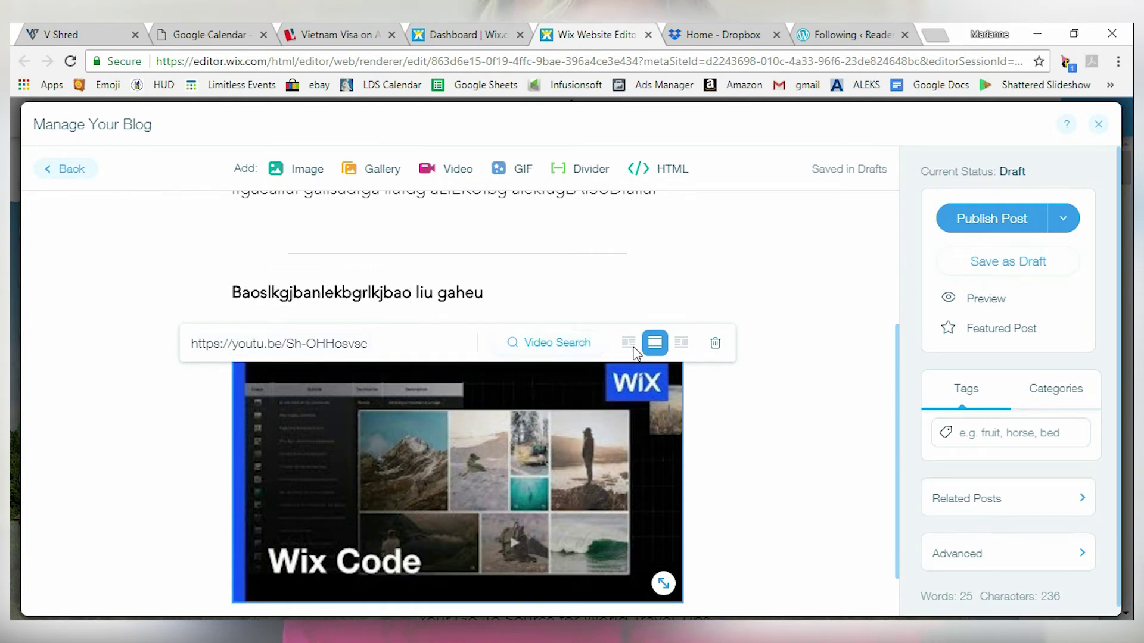
{"action": "left_click", "coordinate": [717, 343]}
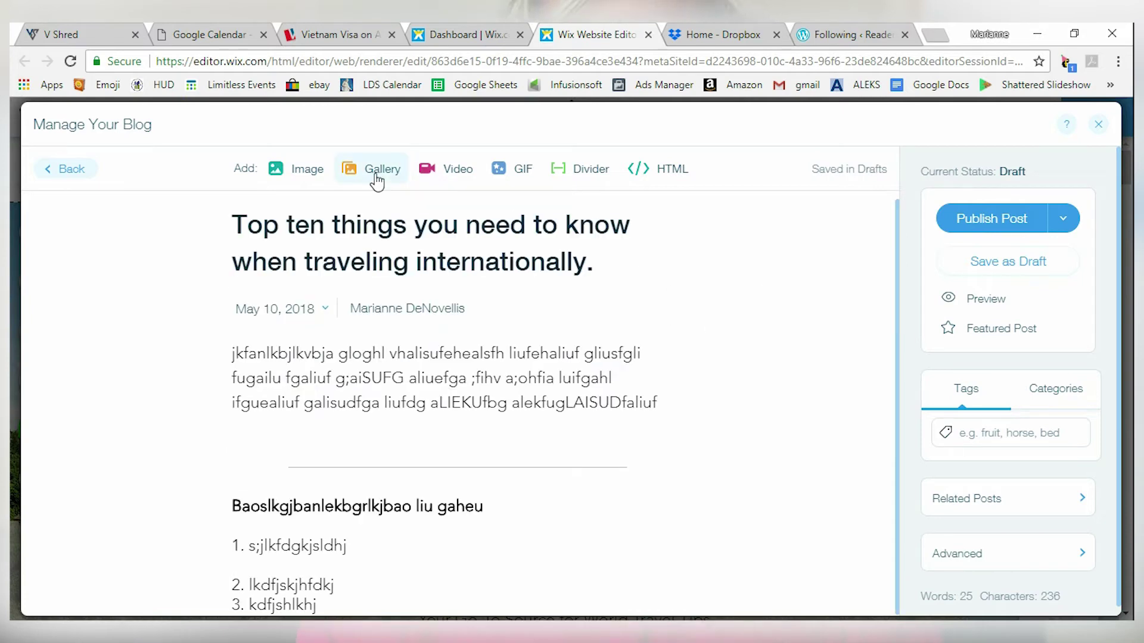
{"action": "left_click", "coordinate": [295, 173]}
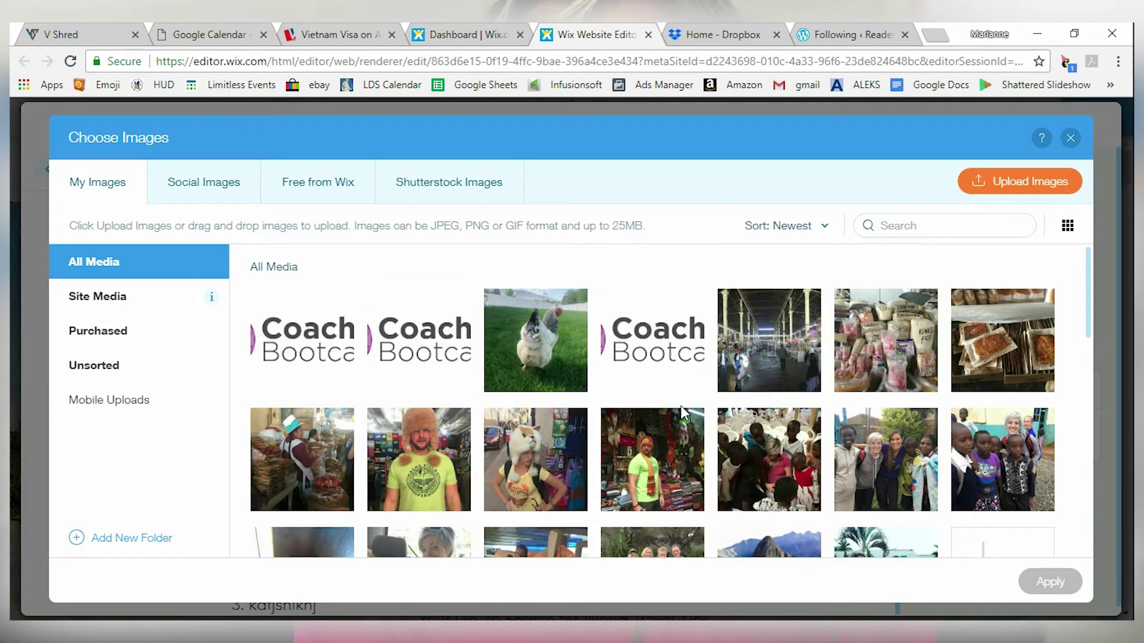
{"action": "scroll", "coordinate": [681, 408], "scroll_direction": "down", "scroll_amount": 5}
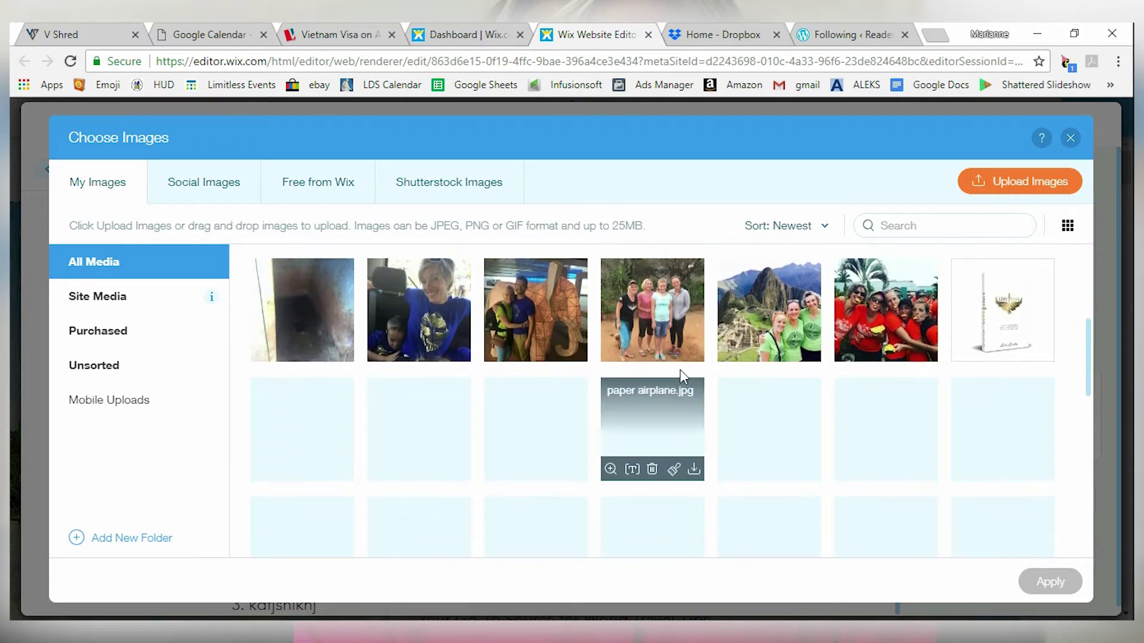
{"action": "scroll", "coordinate": [916, 417], "scroll_direction": "down", "scroll_amount": 2}
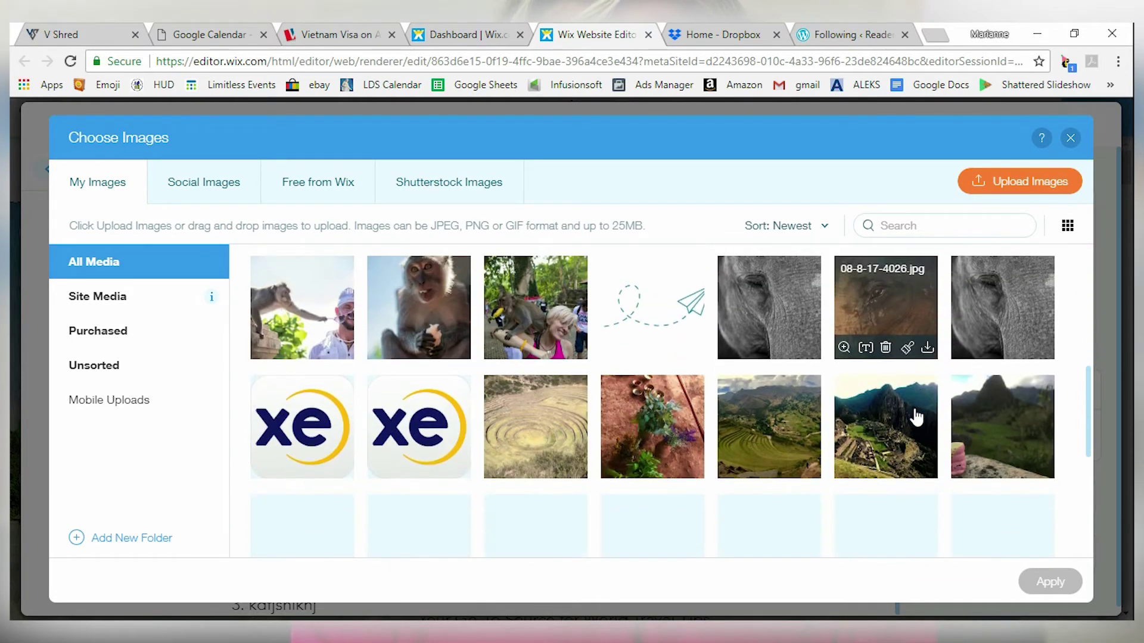
{"action": "scroll", "coordinate": [916, 418], "scroll_direction": "up", "scroll_amount": 5}
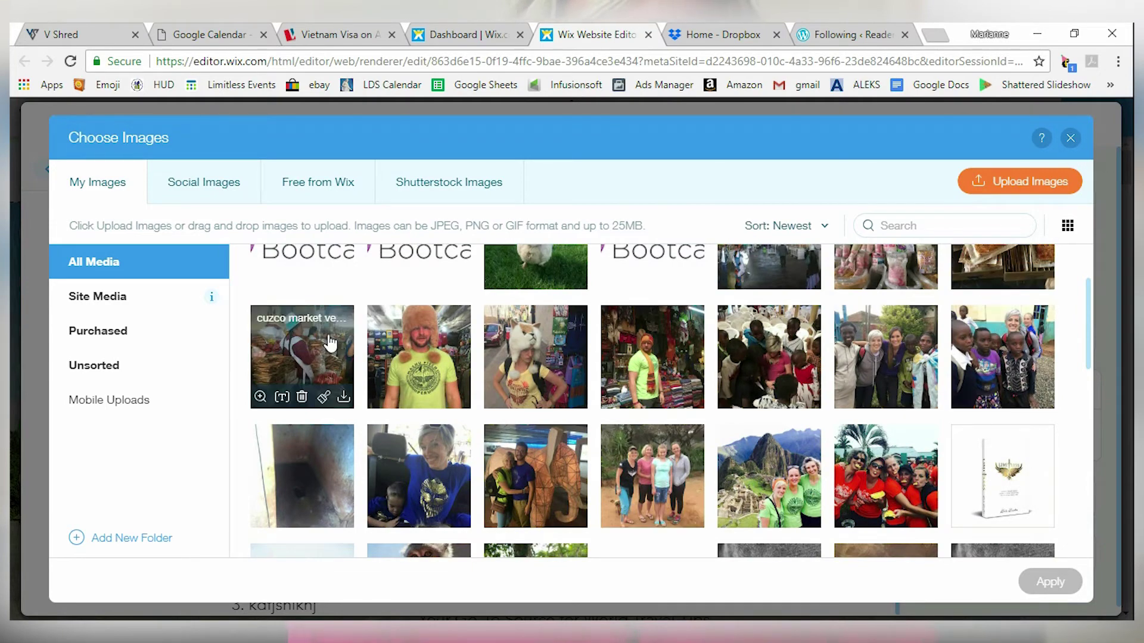
{"action": "left_click", "coordinate": [116, 305]}
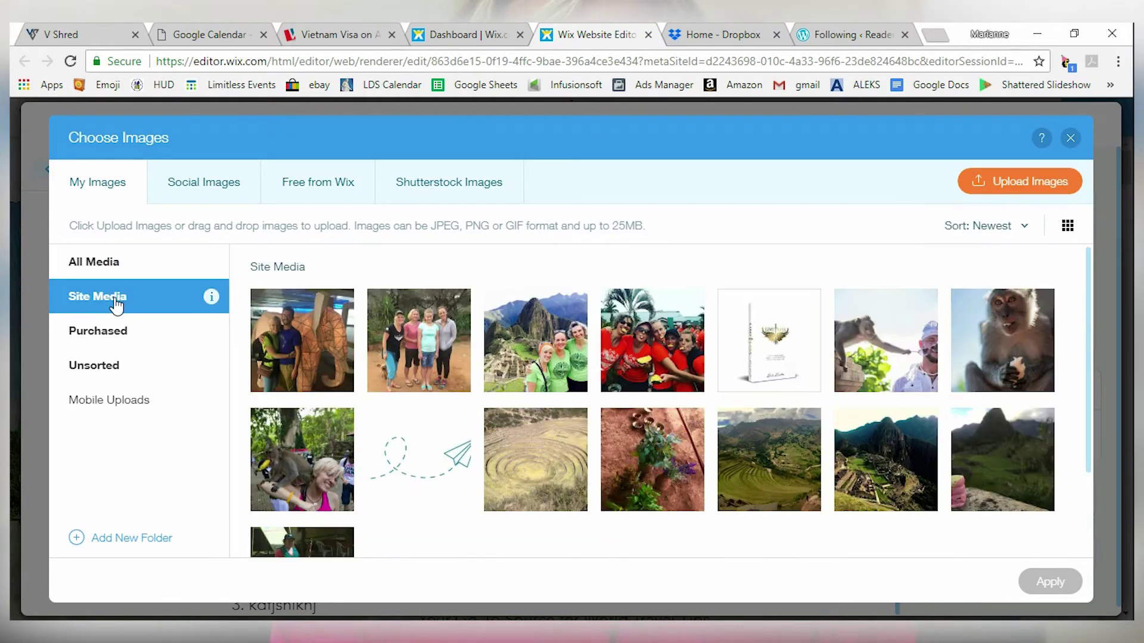
{"action": "left_click", "coordinate": [117, 351]}
{"action": "left_click", "coordinate": [112, 374]}
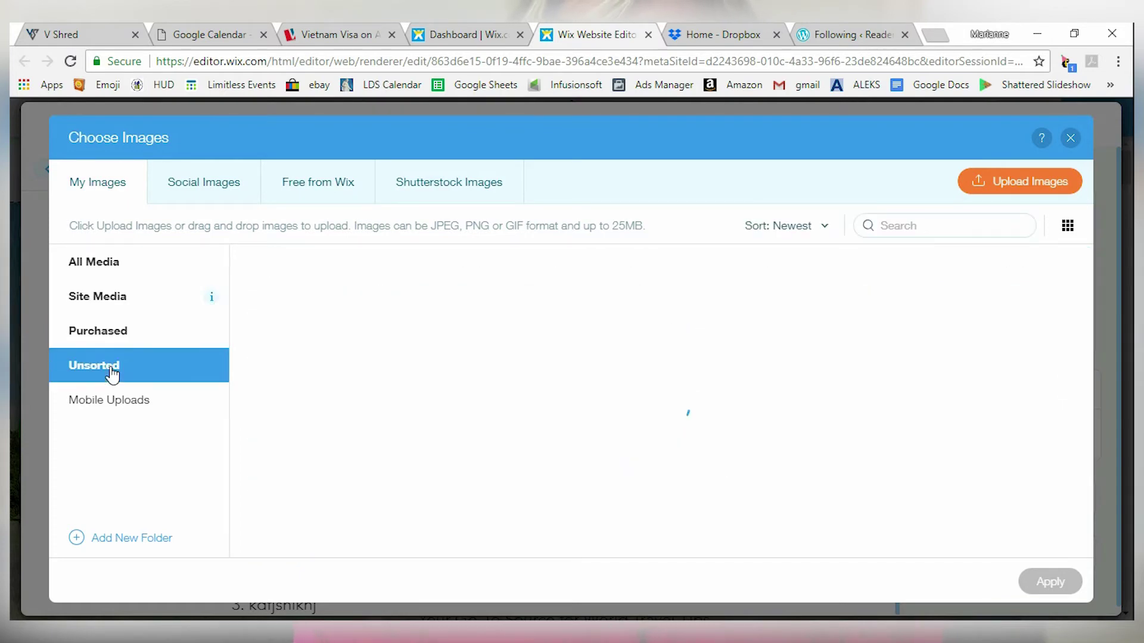
{"action": "left_click", "coordinate": [216, 192]}
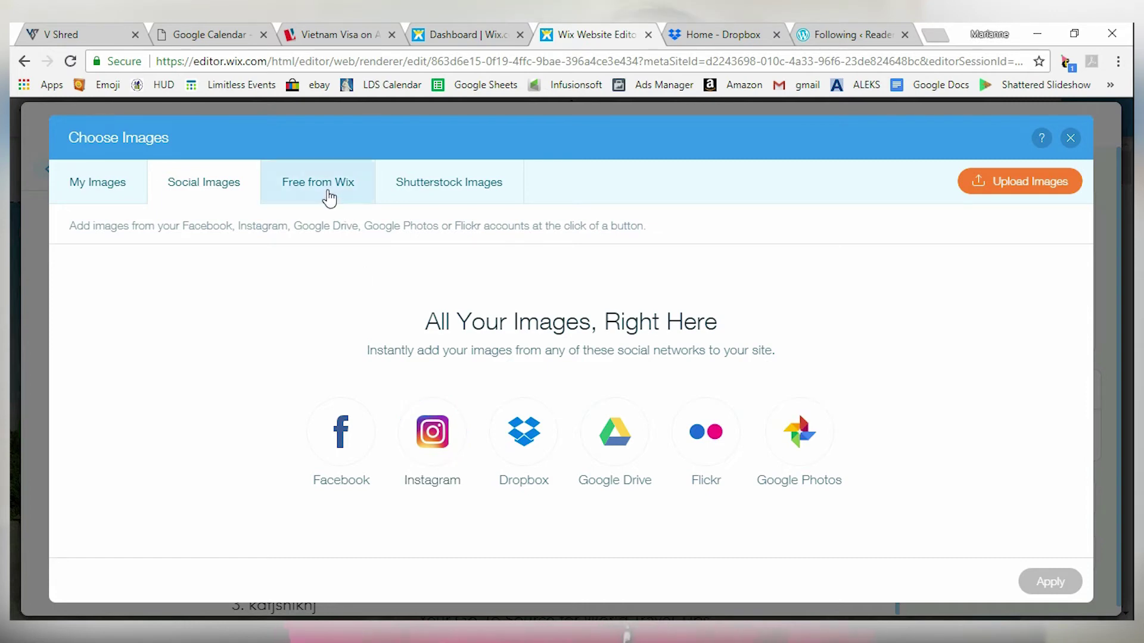
{"action": "left_click", "coordinate": [327, 198]}
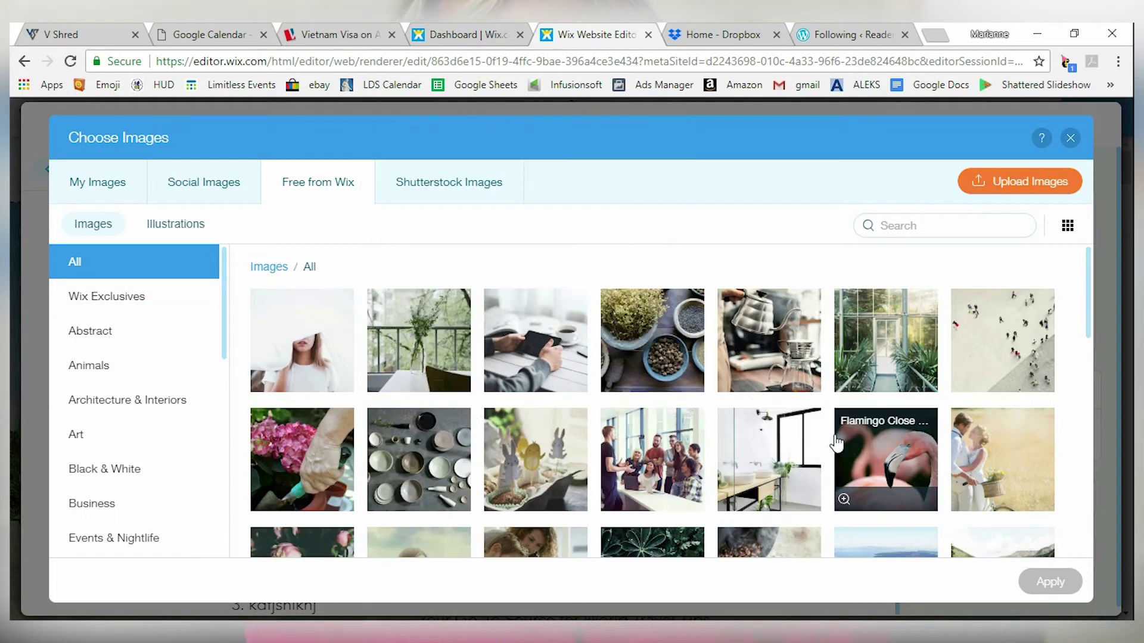
{"action": "left_click", "coordinate": [423, 183]}
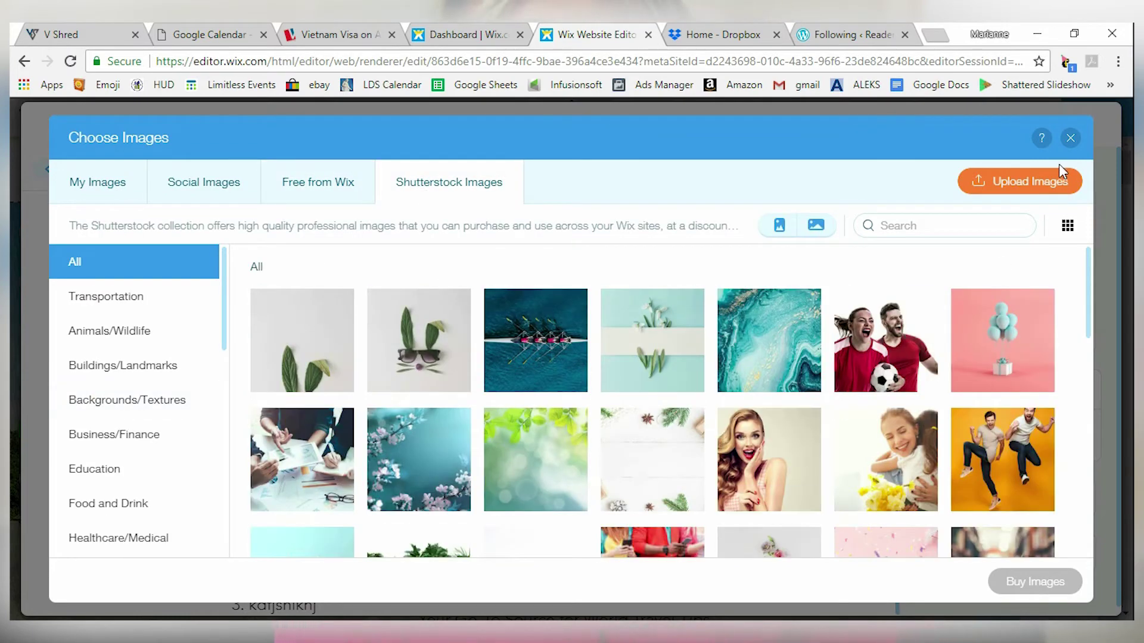
{"action": "left_click", "coordinate": [1072, 139]}
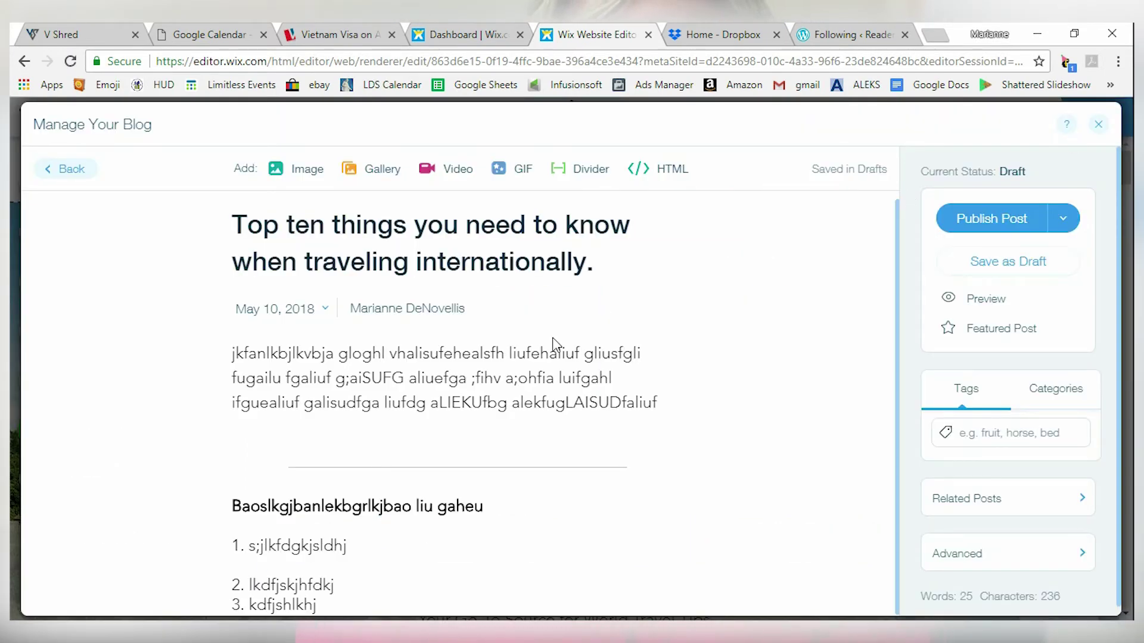
{"action": "scroll", "coordinate": [555, 344], "scroll_direction": "up", "scroll_amount": 1}
{"action": "scroll", "coordinate": [554, 344], "scroll_direction": "down", "scroll_amount": 1}
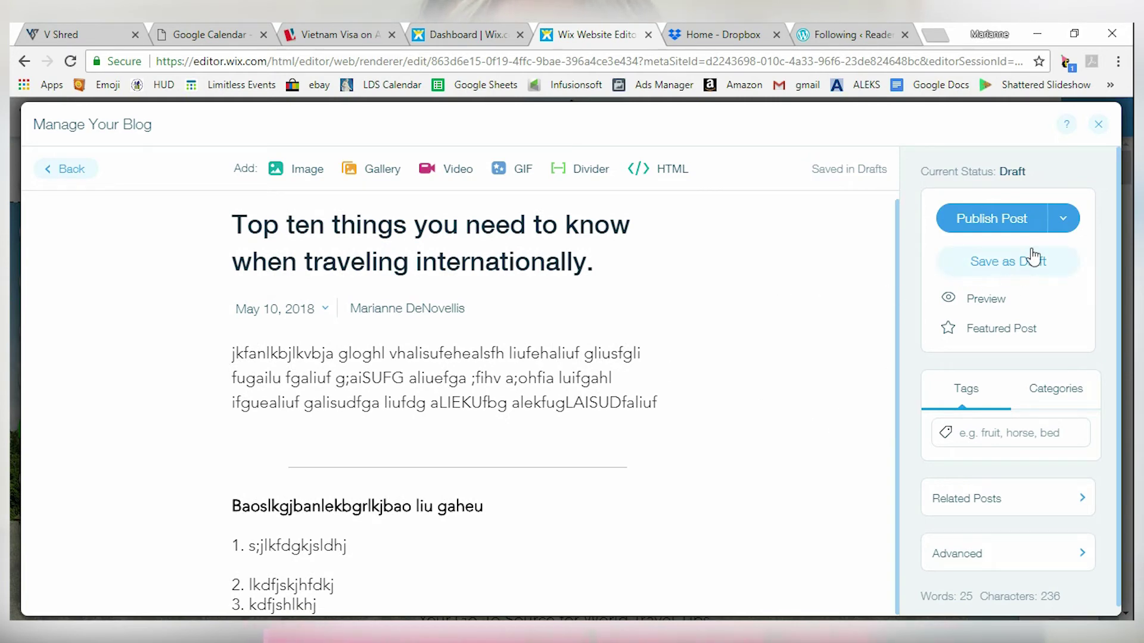
{"action": "left_click", "coordinate": [1063, 220]}
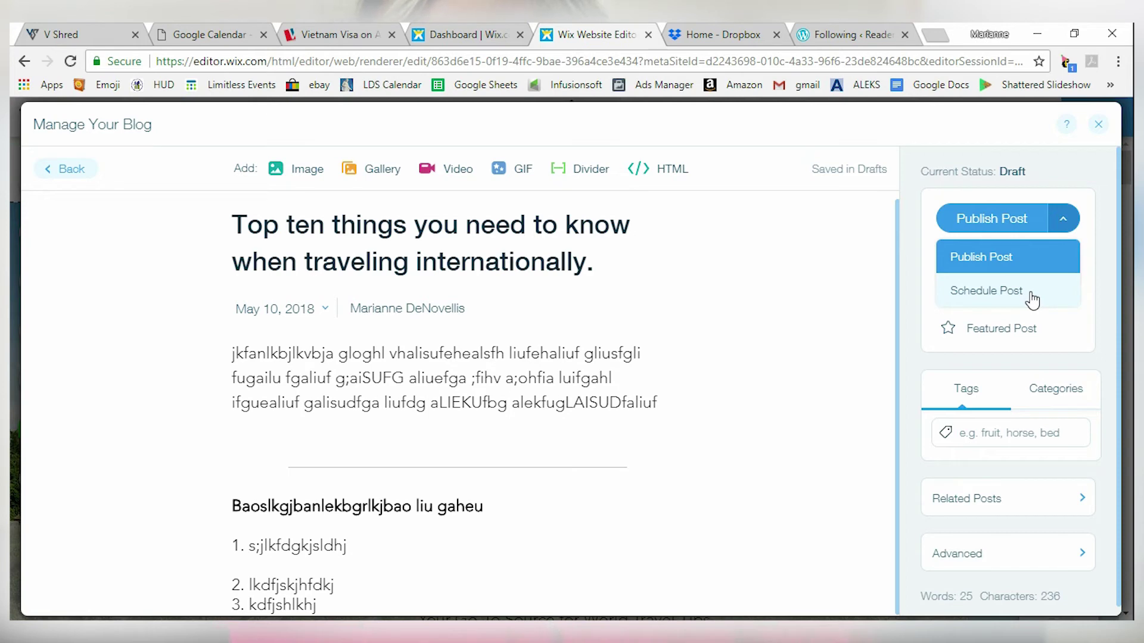
{"action": "left_click", "coordinate": [1063, 225]}
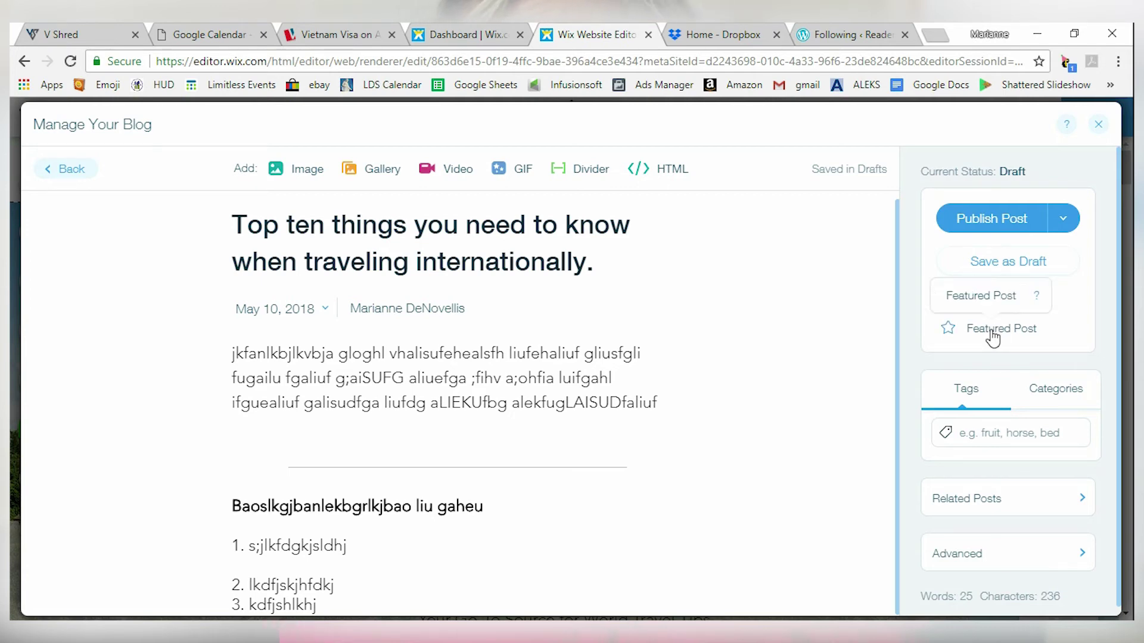
{"action": "left_click", "coordinate": [972, 436]}
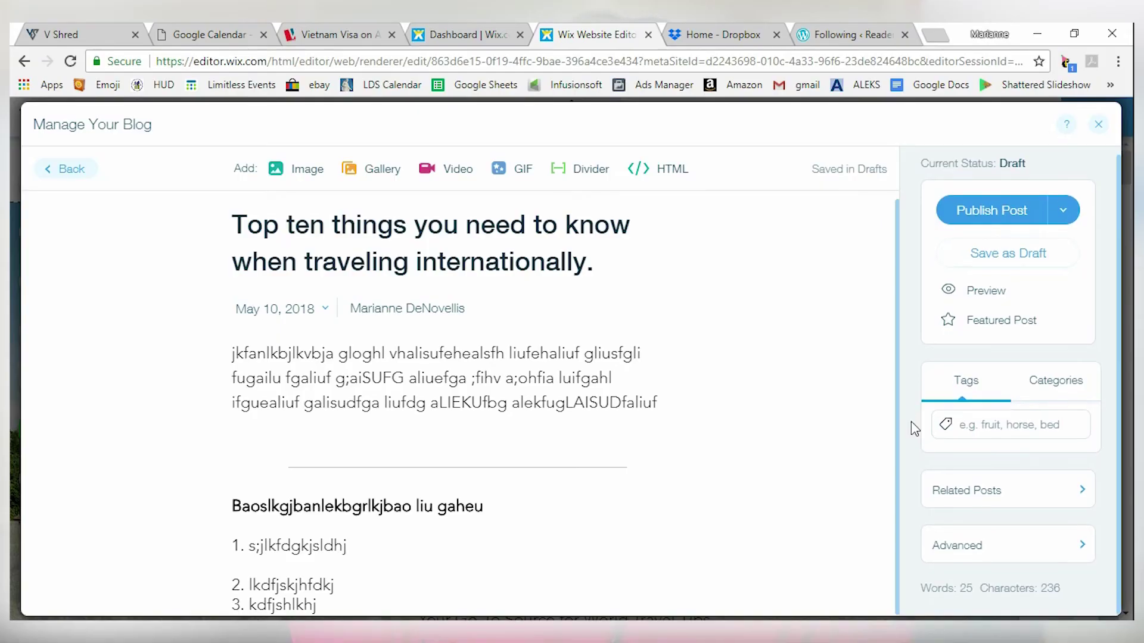
{"action": "left_click", "coordinate": [967, 498]}
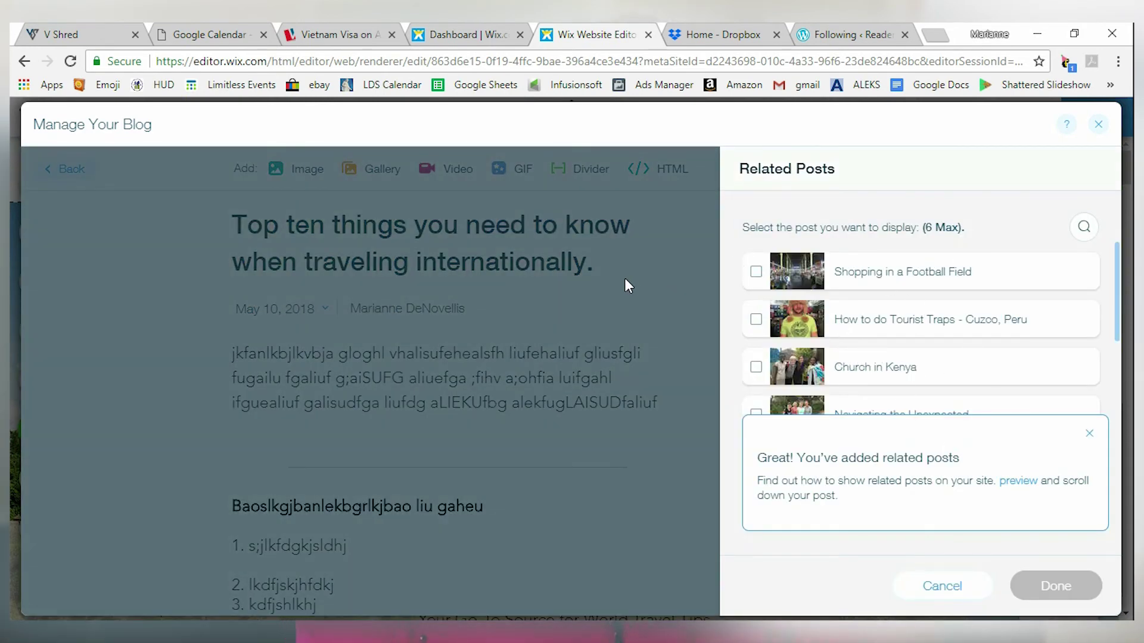
Close the Manage Your Blog window to return to the editor's Home page
{"action": "left_click", "coordinate": [1098, 127]}
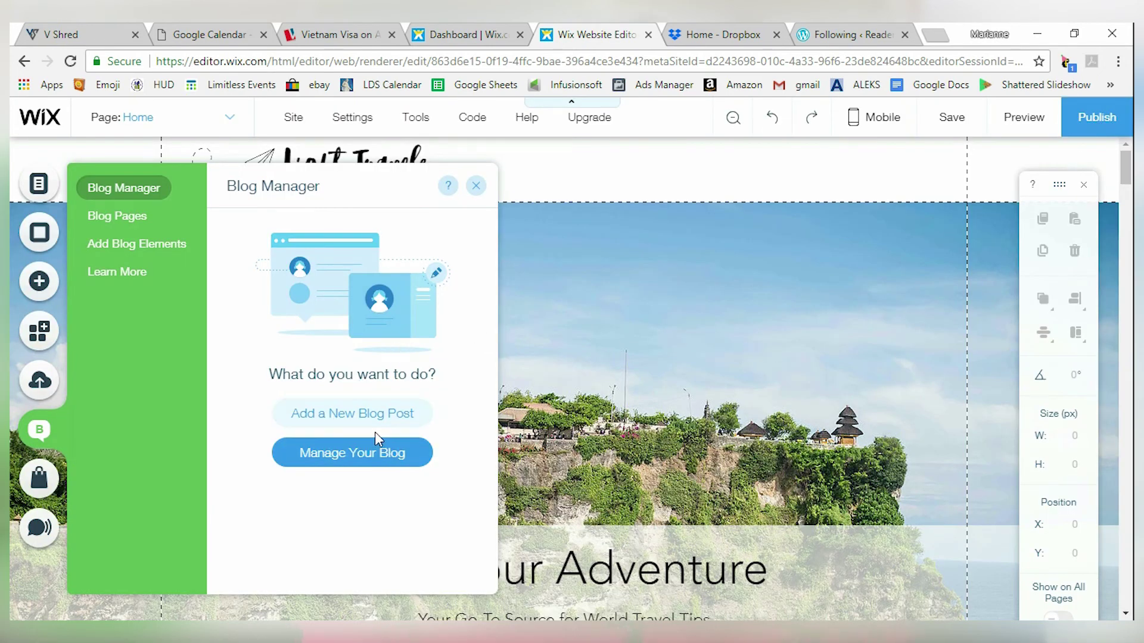
Reopen Manage Your Blog and open the 'Top ten things…' draft post for editing
{"action": "left_click", "coordinate": [384, 450]}
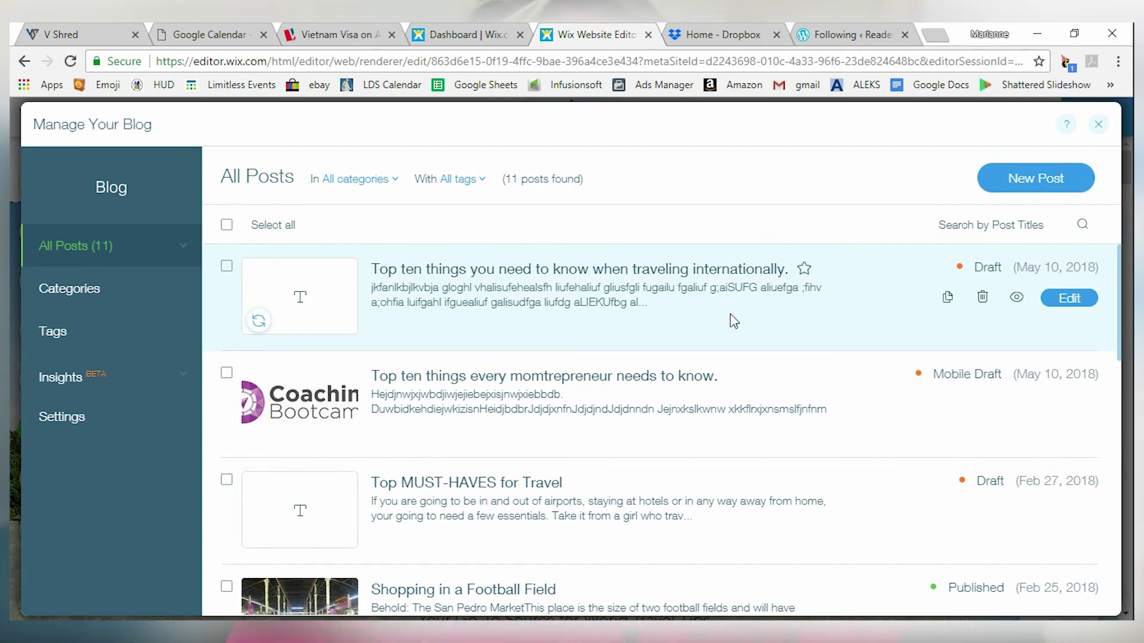
{"action": "left_click", "coordinate": [1073, 303]}
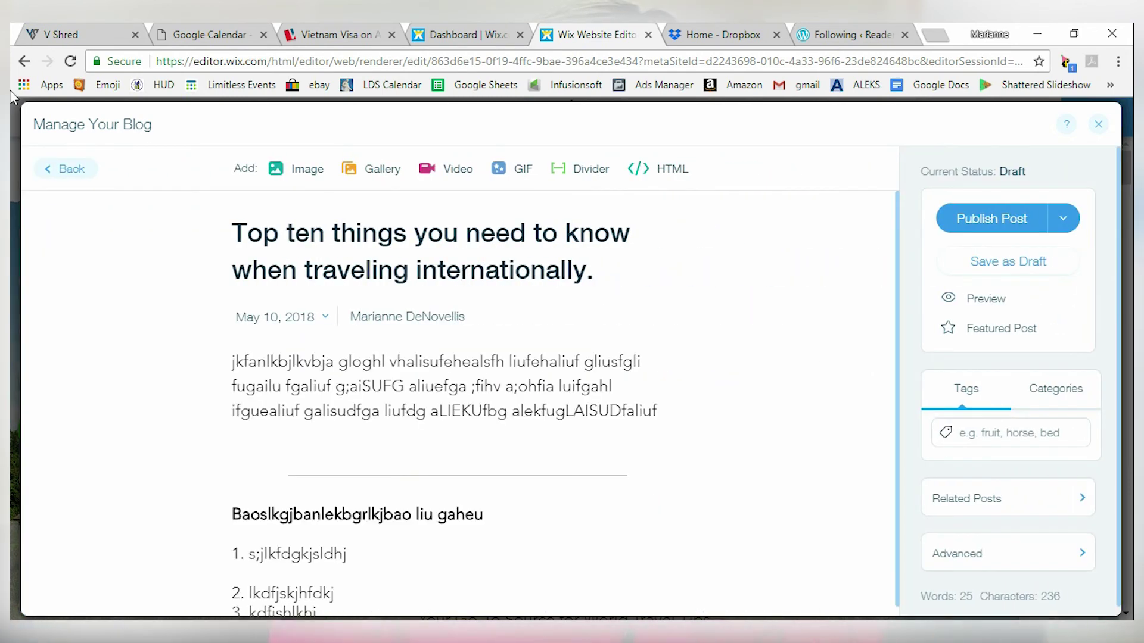
{"action": "left_click", "coordinate": [62, 172]}
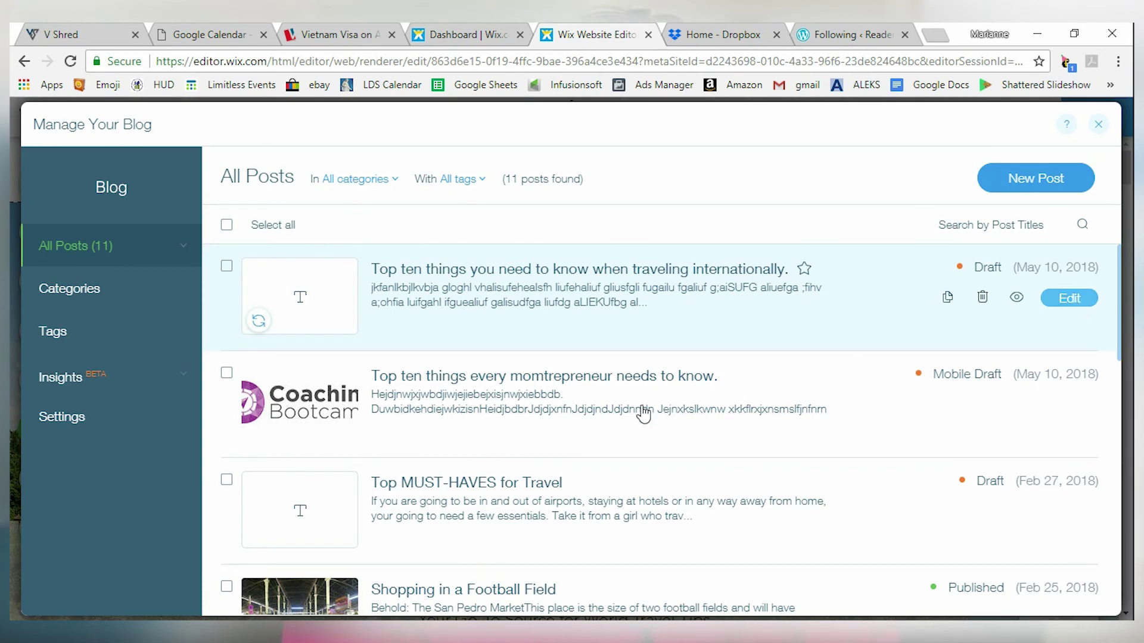
{"action": "left_click", "coordinate": [689, 278]}
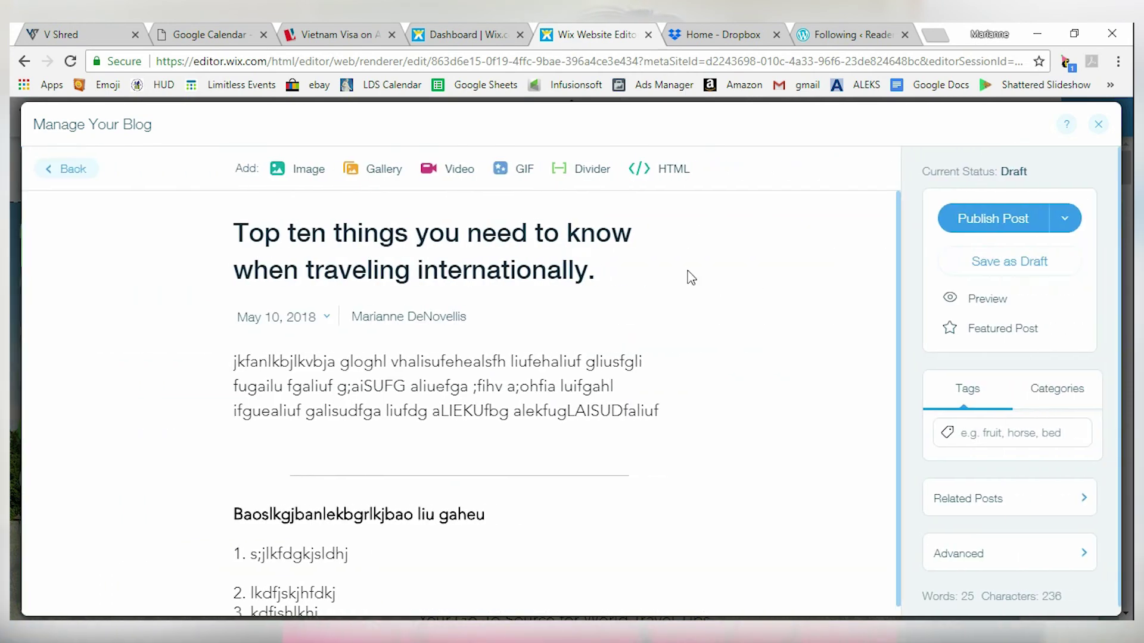